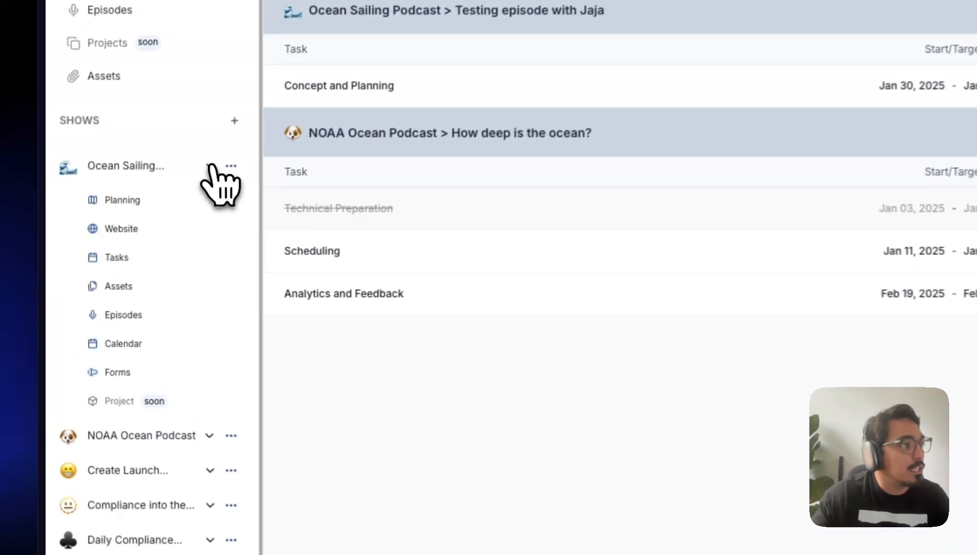
Create a new form named "Guest intake" in the Ocean Sailing Podcast show.
left_click(125, 247)
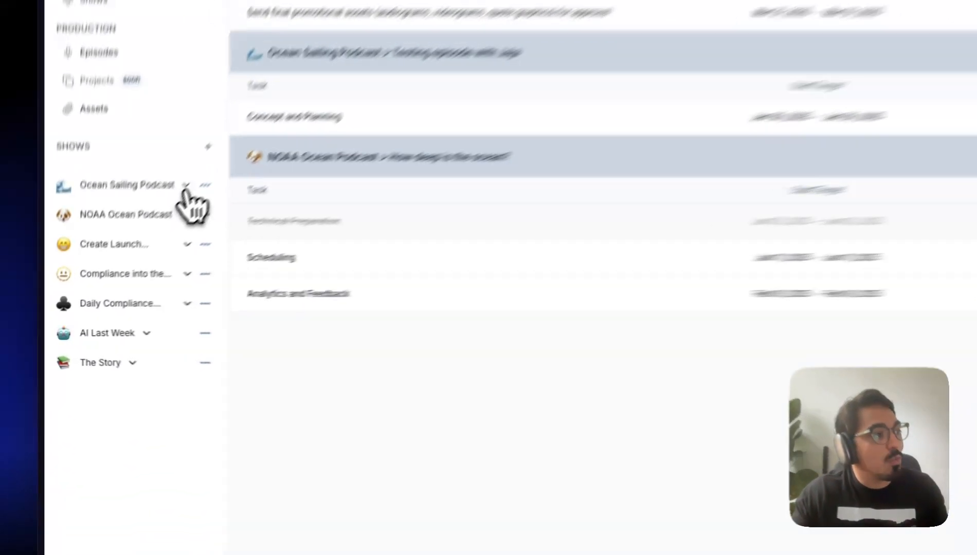
left_click(125, 247)
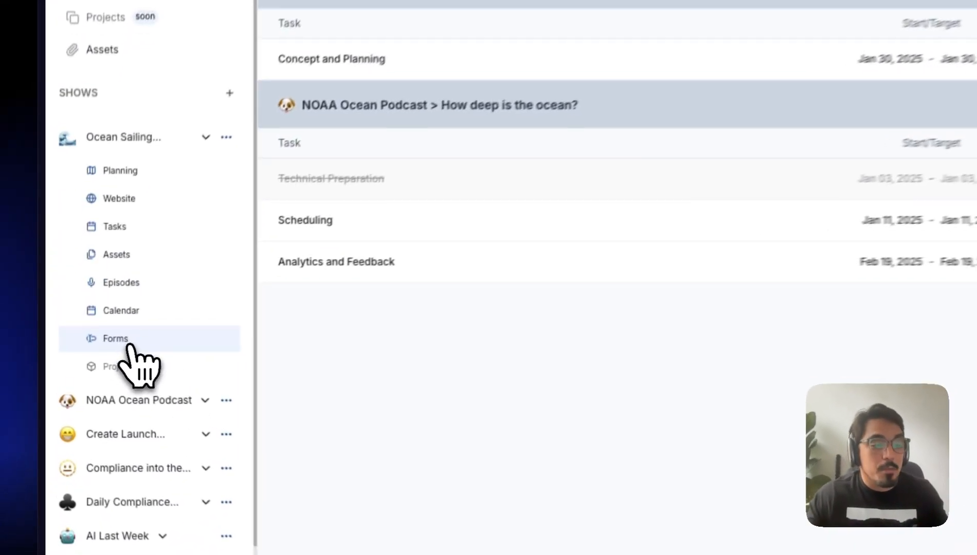
left_click(85, 354)
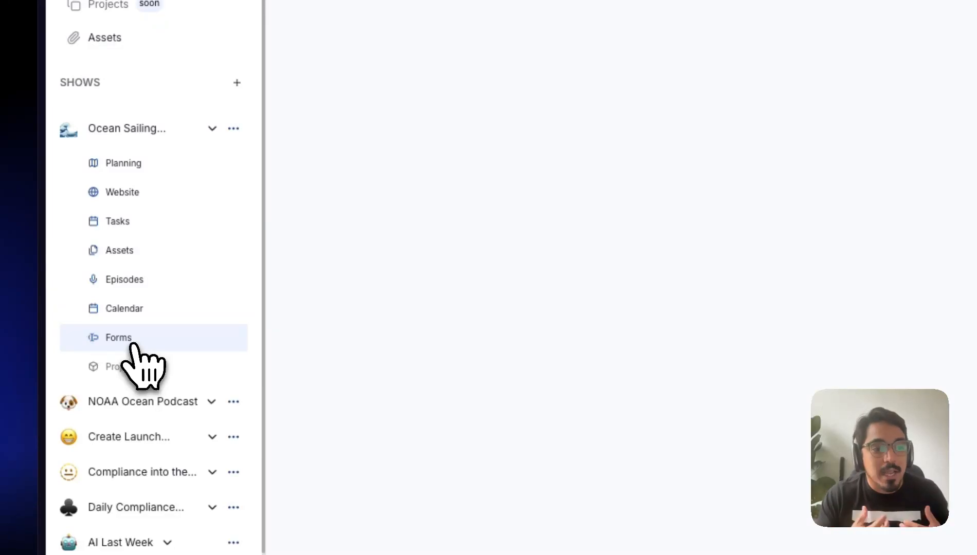
left_click(851, 82)
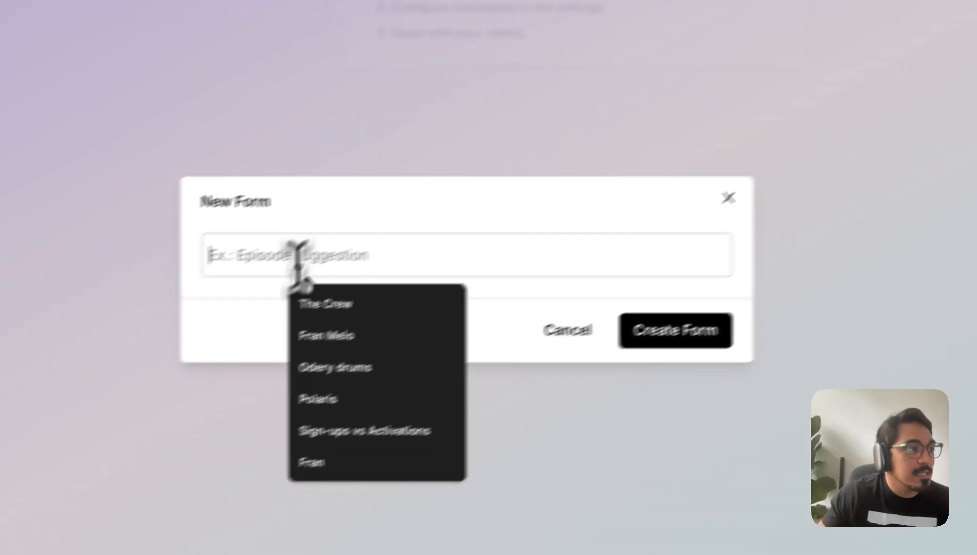
type("Guest intake")
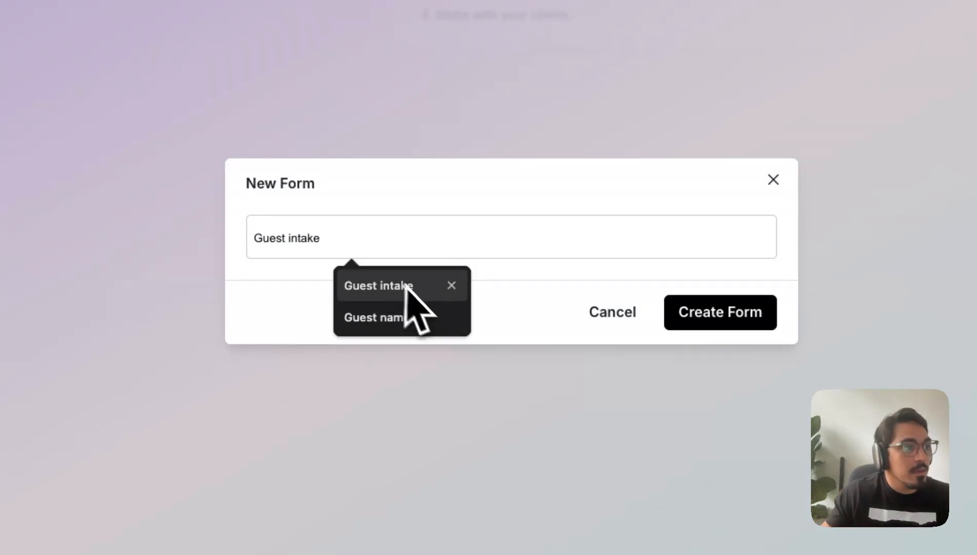
left_click(403, 286)
left_click(760, 324)
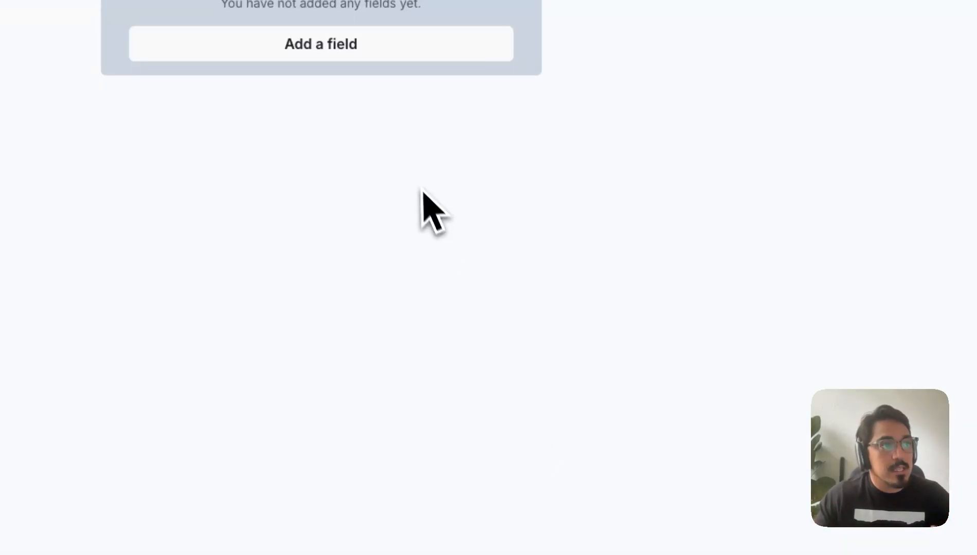
Add a mandatory Question field to the form, labelled "Description" with the placeholder "Tell me more about you".
left_click(386, 49)
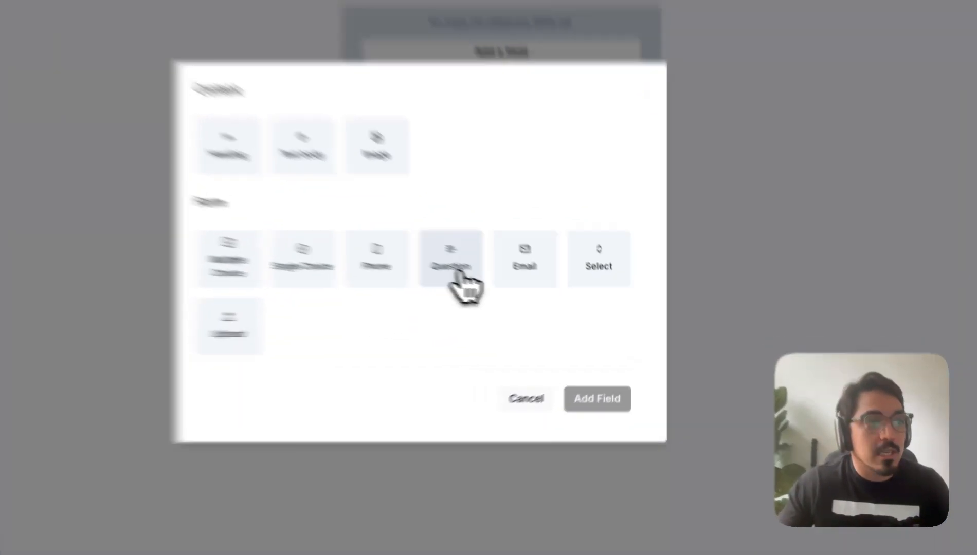
left_click(513, 292)
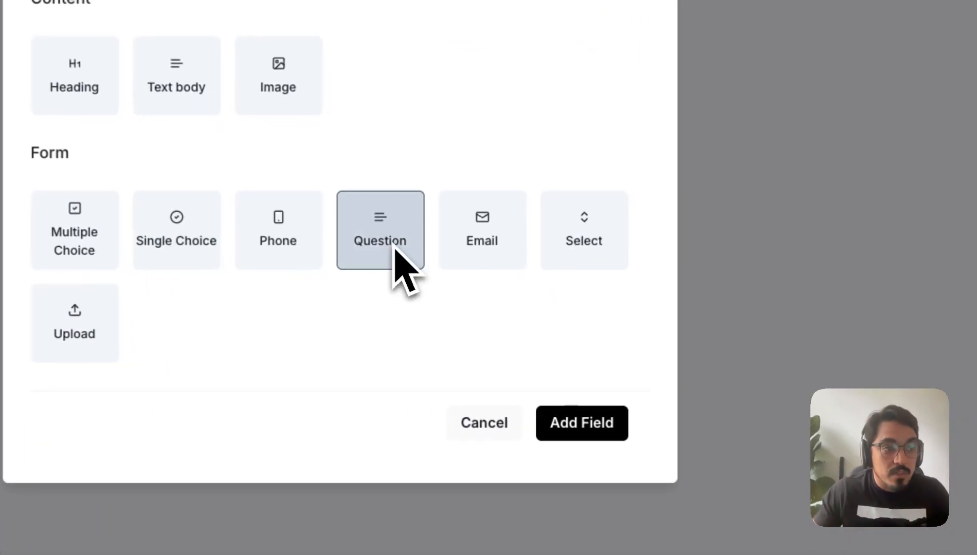
left_click(584, 424)
left_click(327, 224)
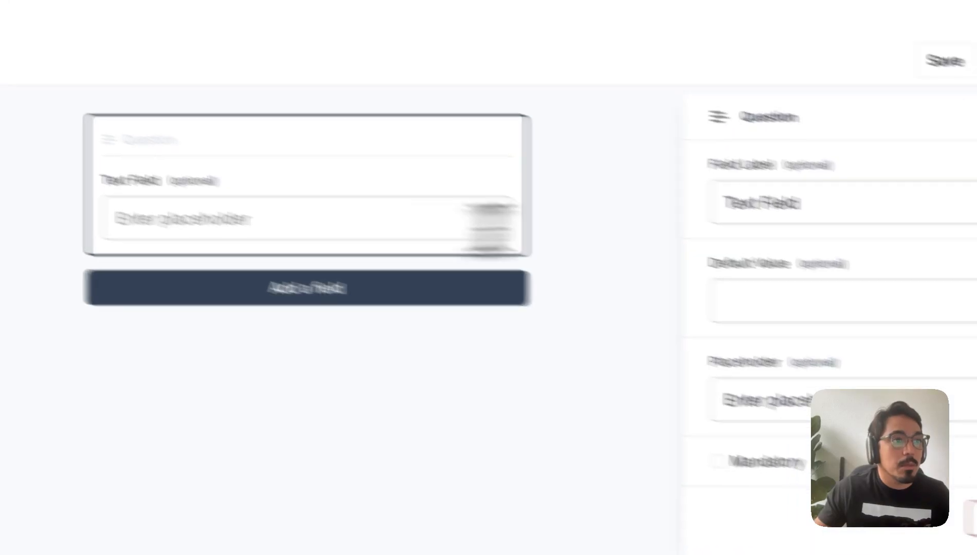
triple_click(644, 170)
type("Descripti")
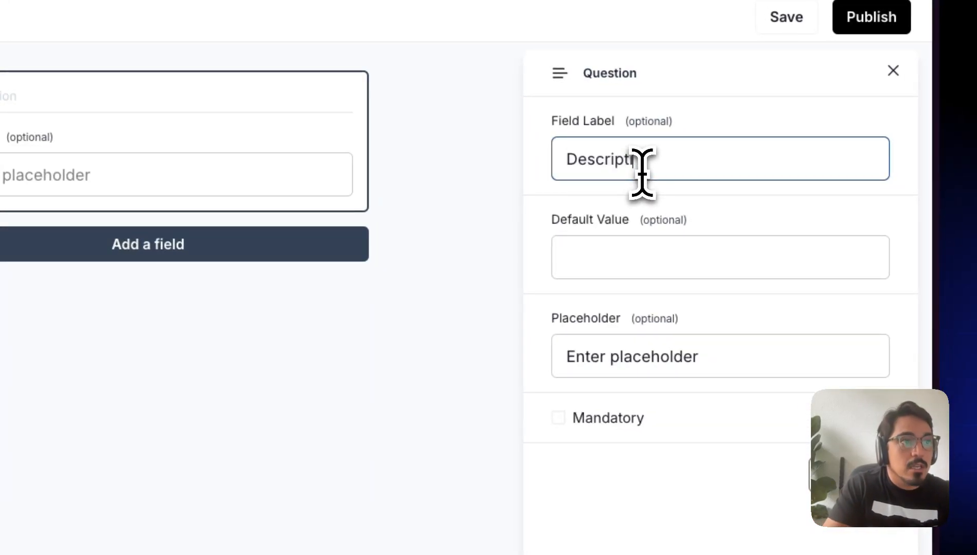
type("on")
triple_click(650, 349)
type("Tell me more about you")
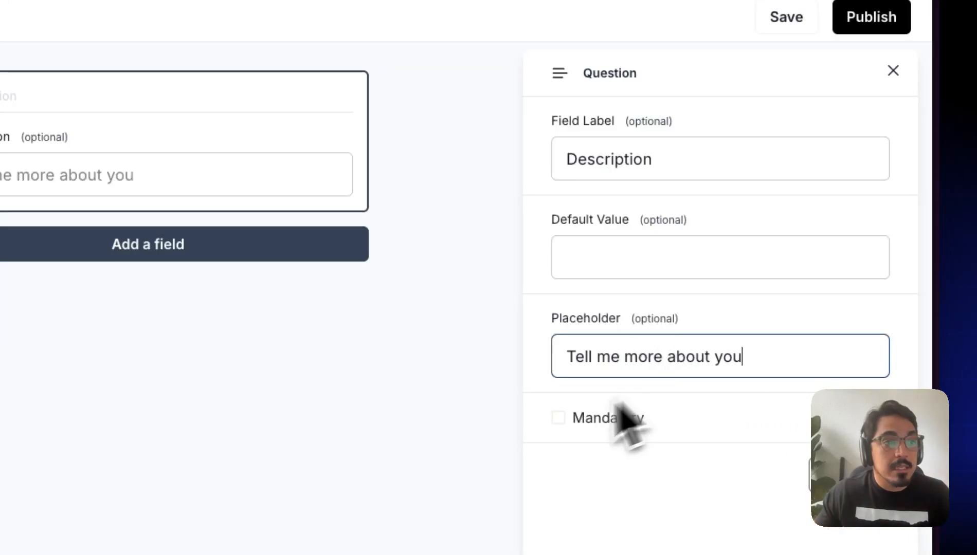
left_click(559, 417)
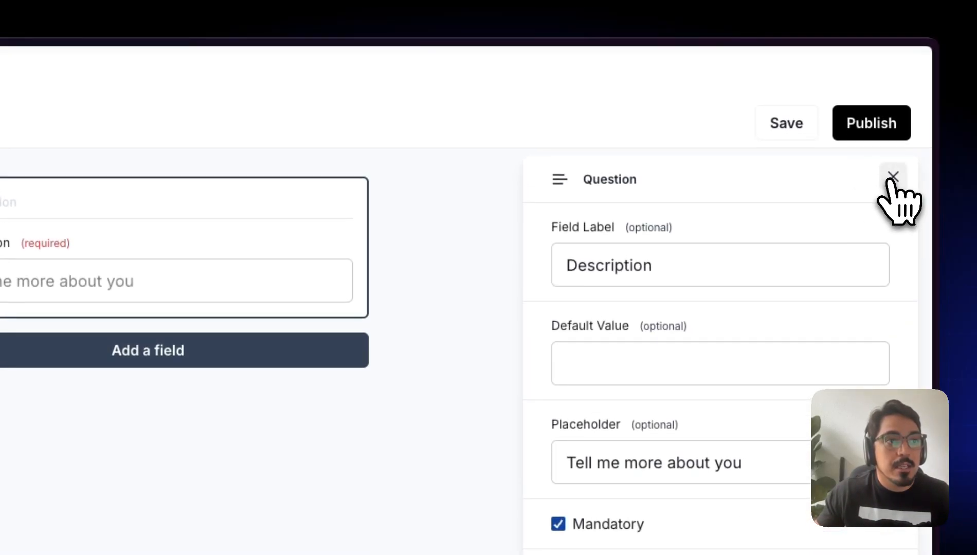
Save and publish the Guest intake form.
left_click(786, 118)
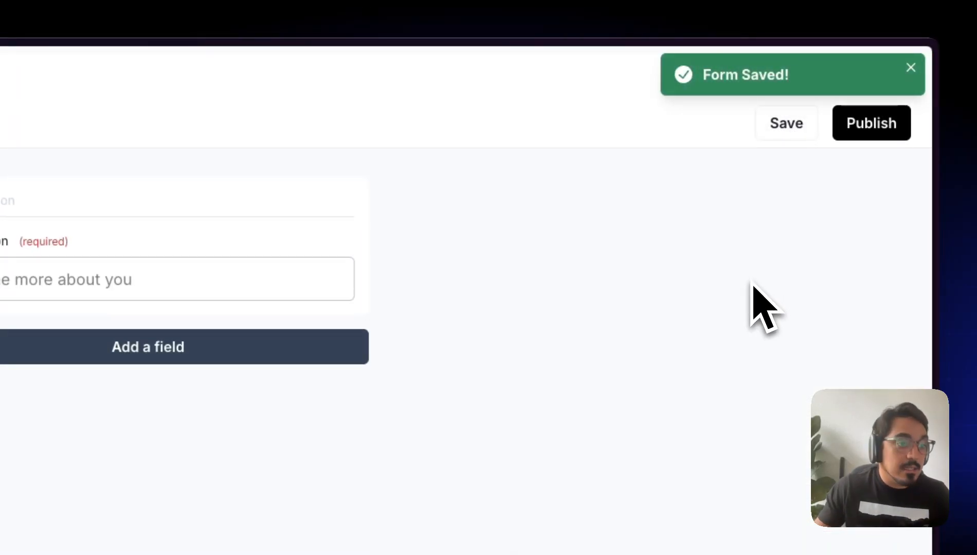
left_click(870, 128)
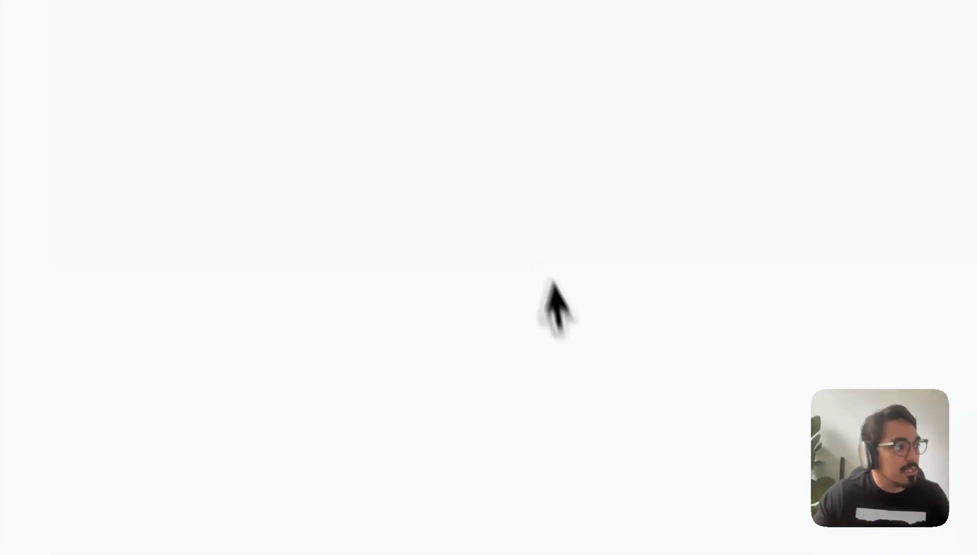
Start a new calendar link for the show, named "Guest interview" with the description "Demo".
left_click(136, 268)
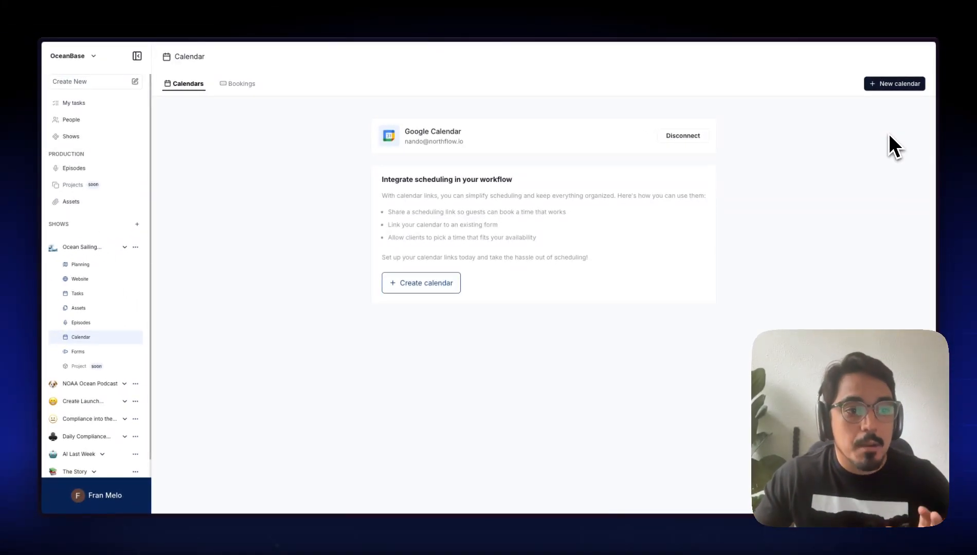
left_click(894, 83)
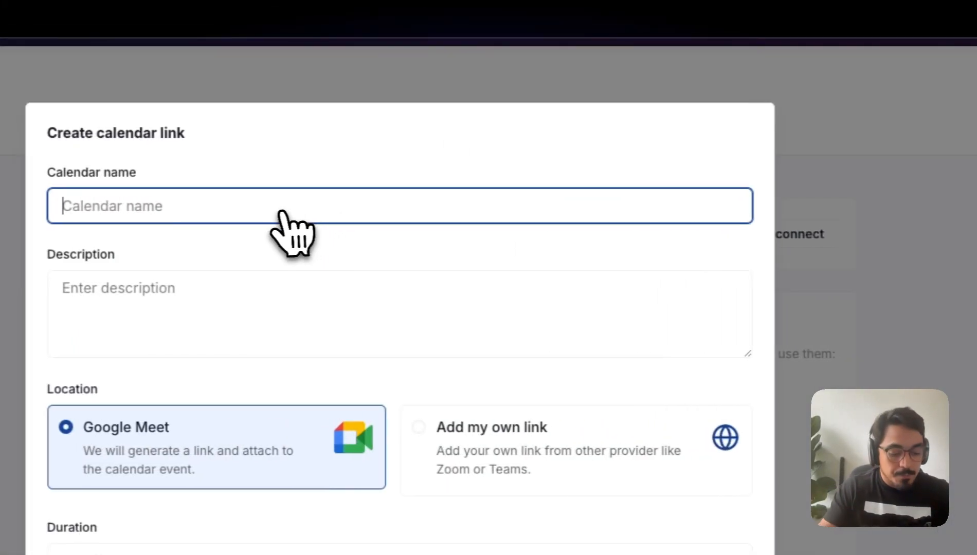
type("Guest interview")
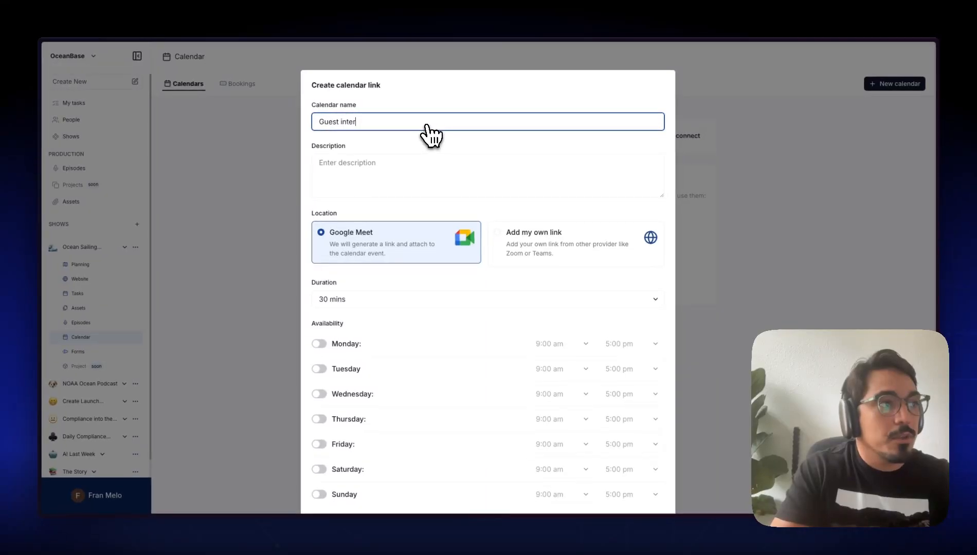
left_click(373, 164)
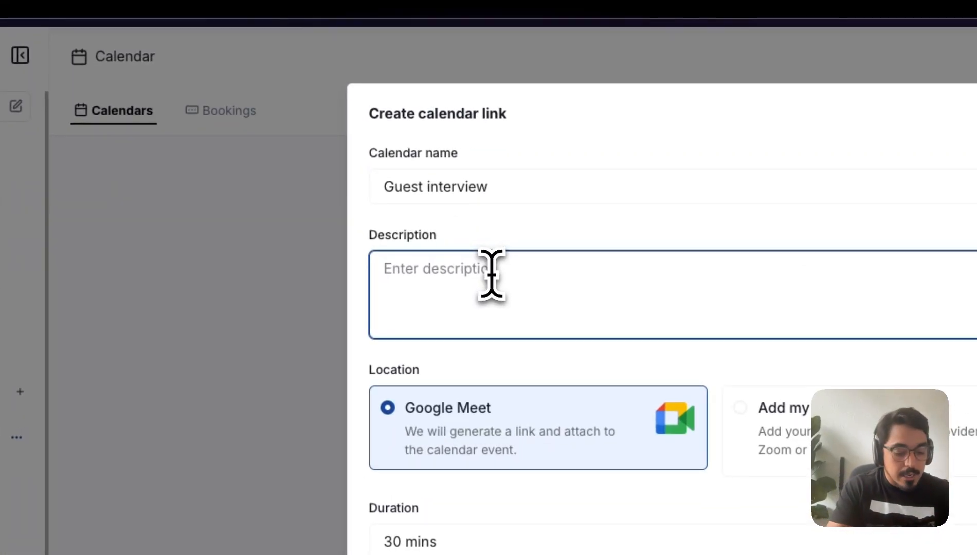
type("Descritpion tes")
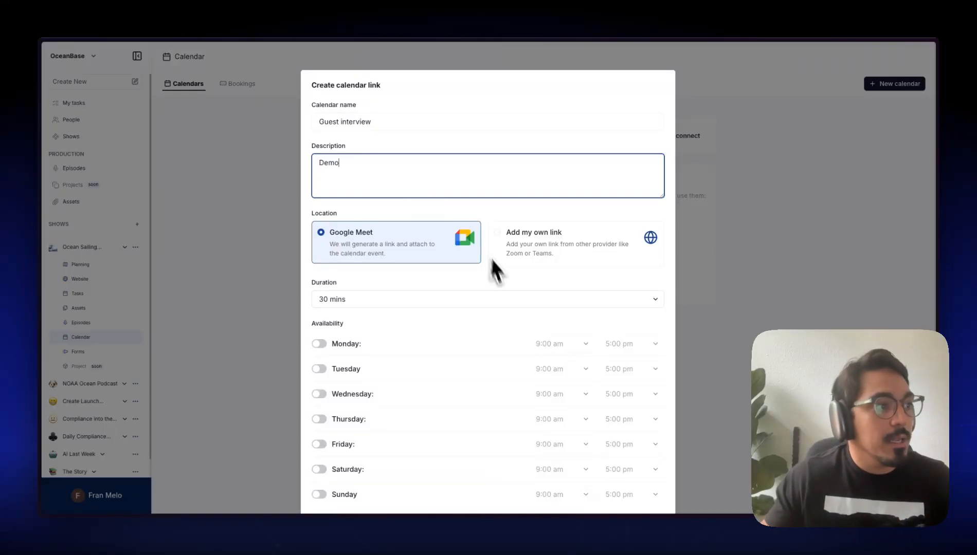
Enable the calendar's availability for Monday through Friday.
scroll(342, 270, "down", 2)
left_click(318, 234)
left_click(319, 259)
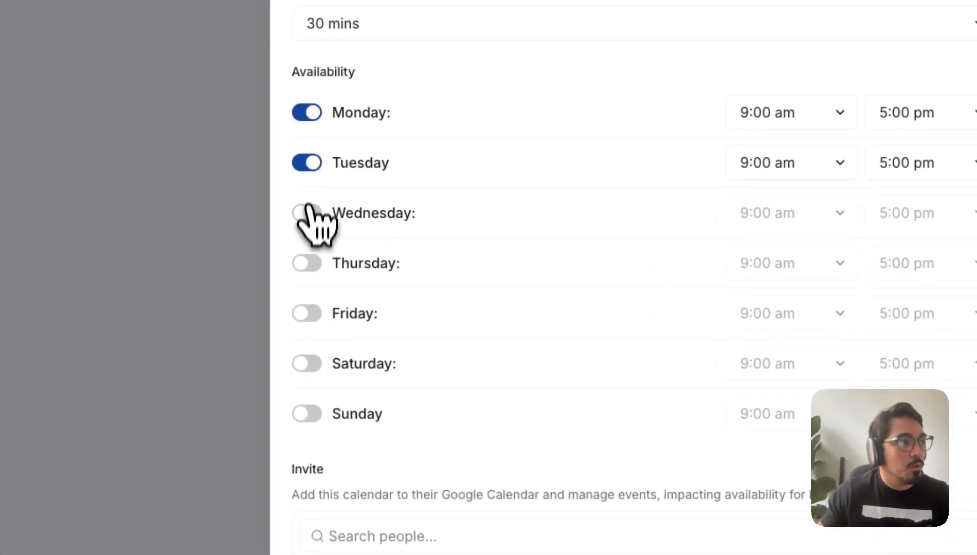
left_click(319, 284)
left_click(318, 309)
left_click(318, 334)
Invite a team member to the calendar, require the Guest intake form, and create the link.
left_click(496, 535)
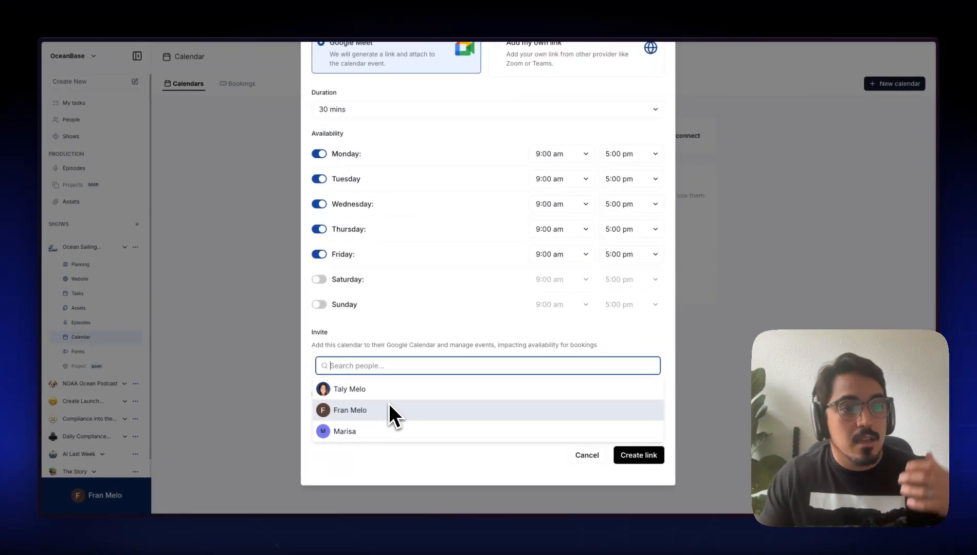
left_click(347, 390)
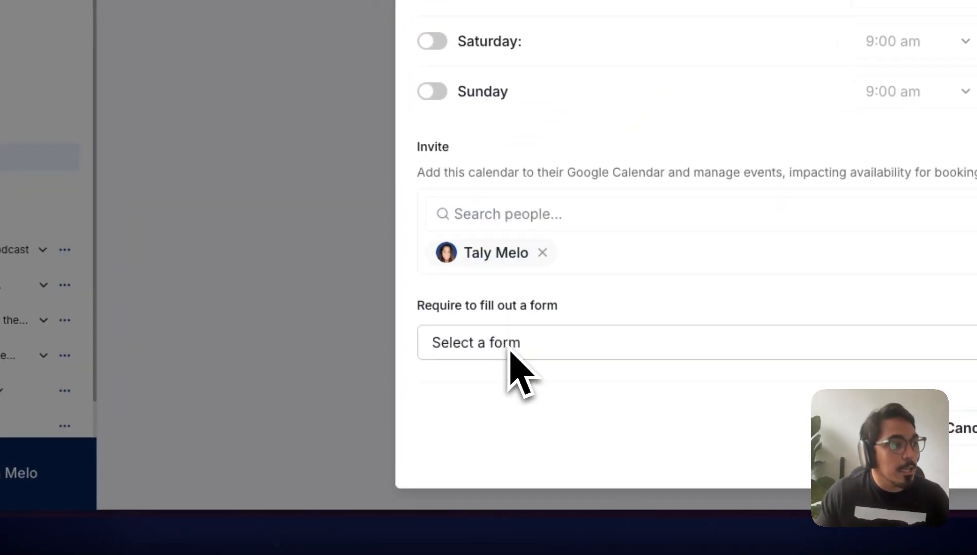
left_click(510, 351)
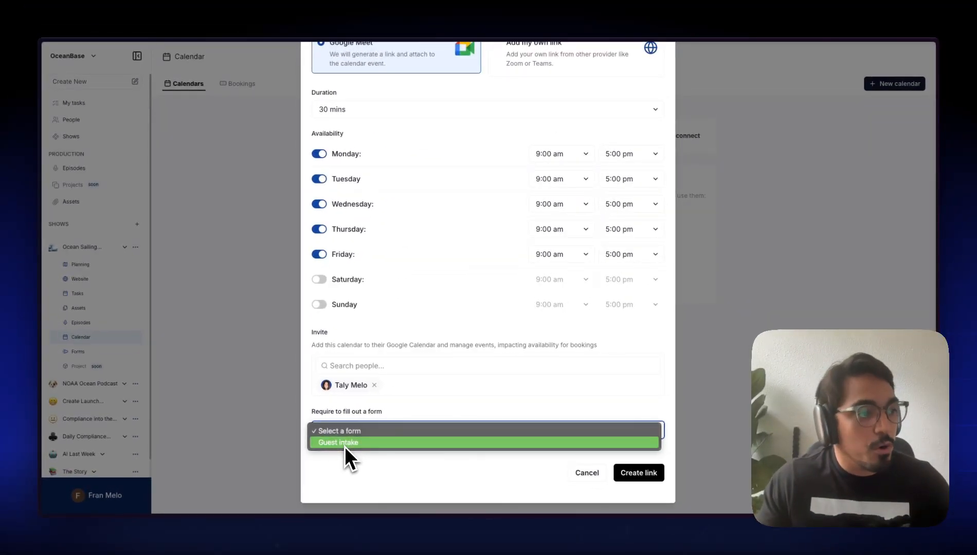
left_click(342, 443)
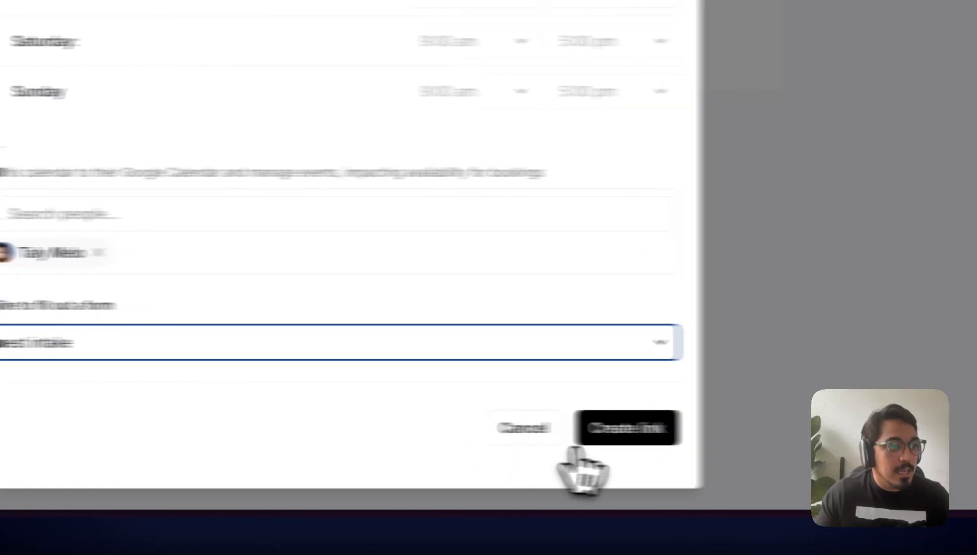
left_click(637, 435)
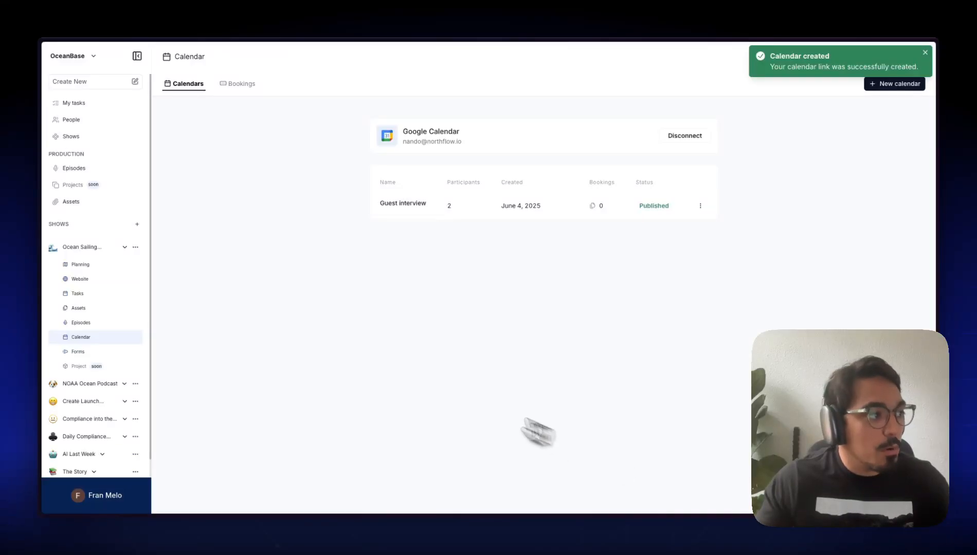
Set the thank you message in the Guest intake form's configuration to "Thank you for booking".
left_click(77, 352)
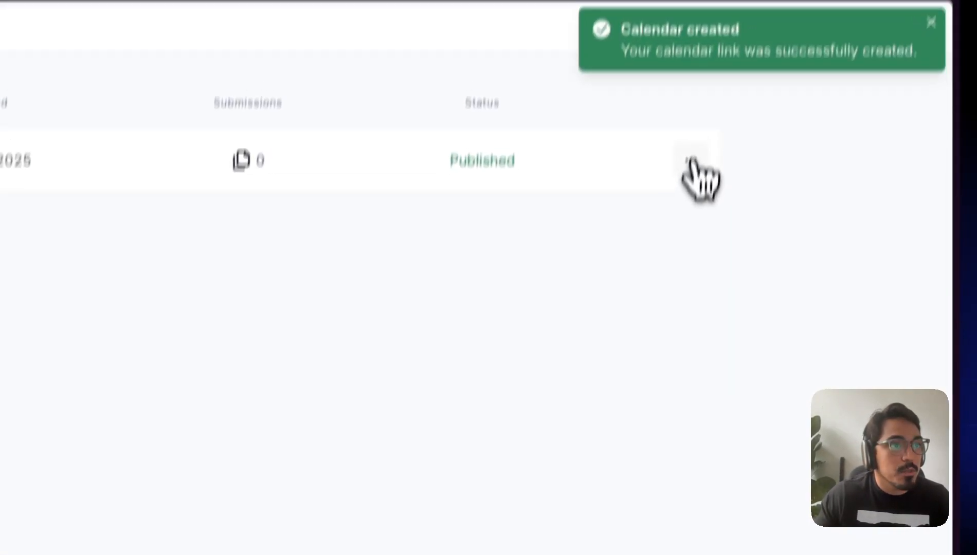
left_click(691, 161)
left_click(615, 230)
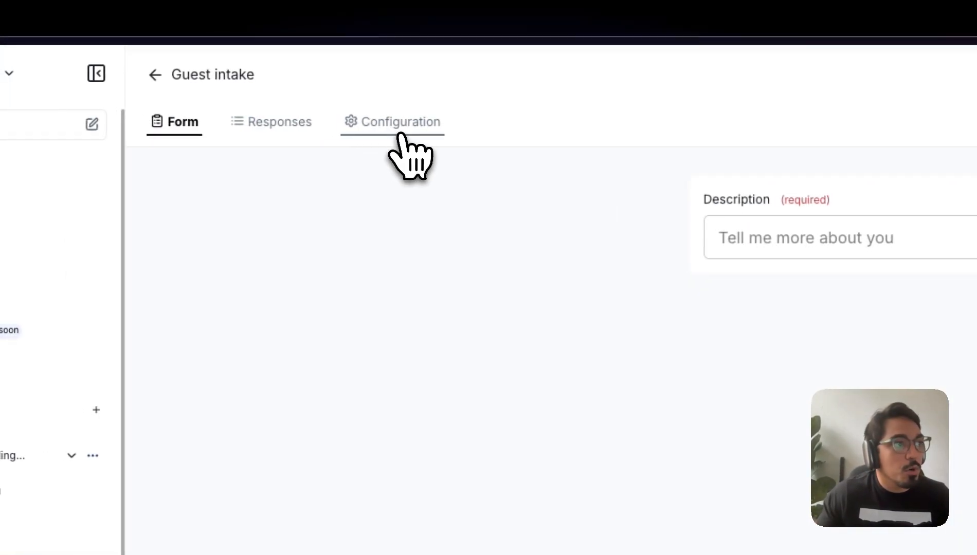
left_click(400, 135)
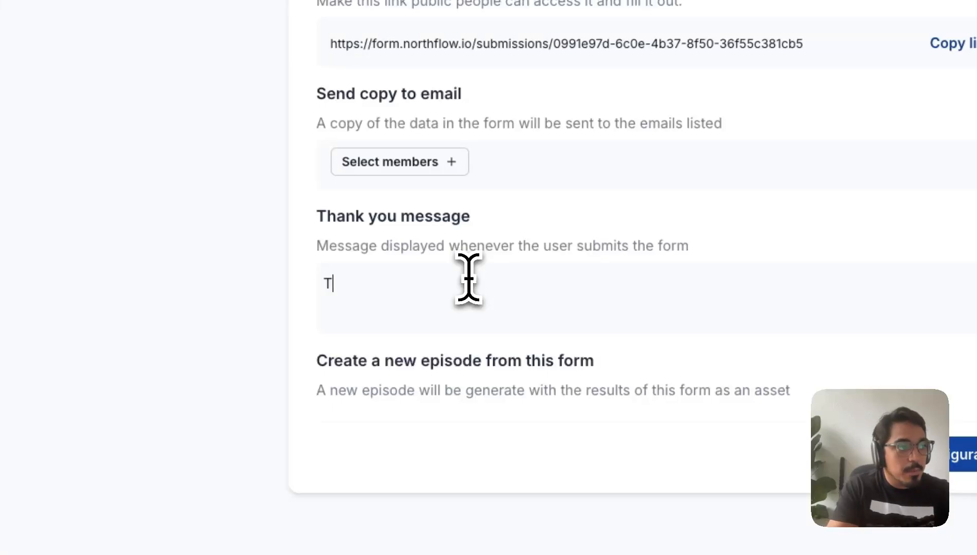
left_click(468, 277)
type("Thank you for booking")
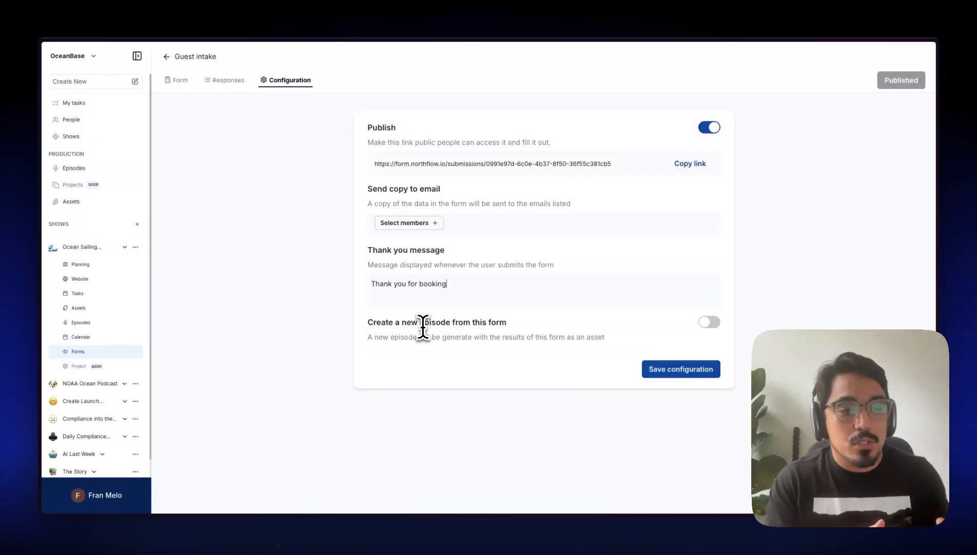
Enable creating a new episode from the form with the Northflow Default template and save the configuration.
left_click(709, 322)
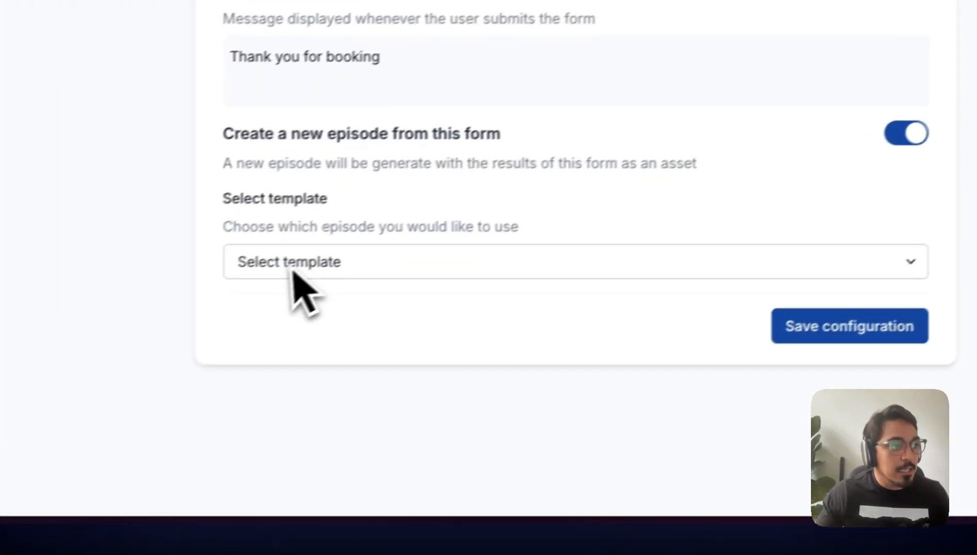
left_click(401, 389)
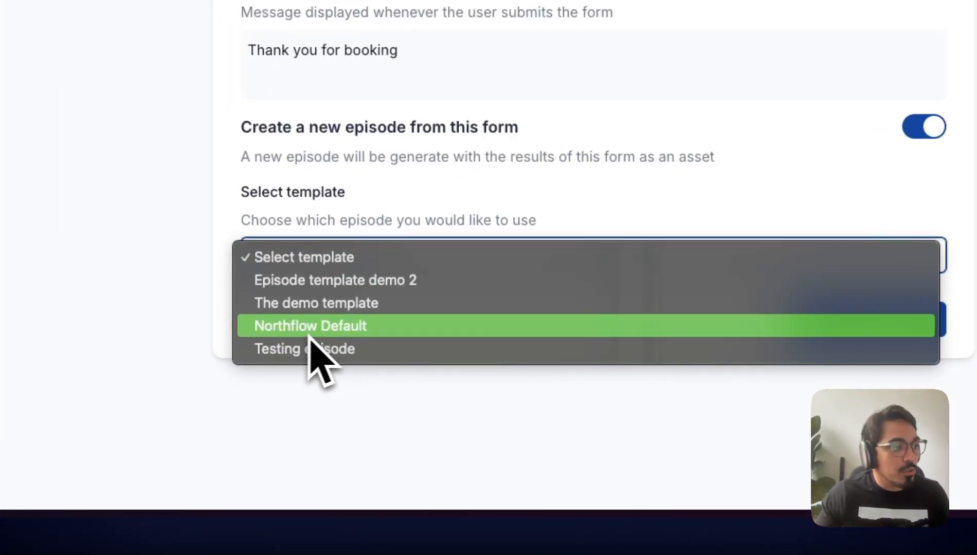
left_click(333, 329)
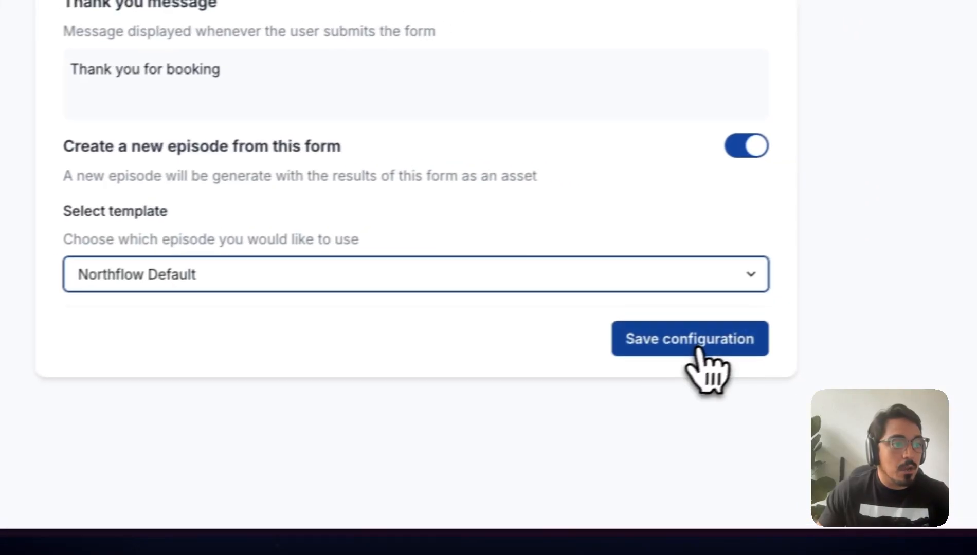
left_click(869, 329)
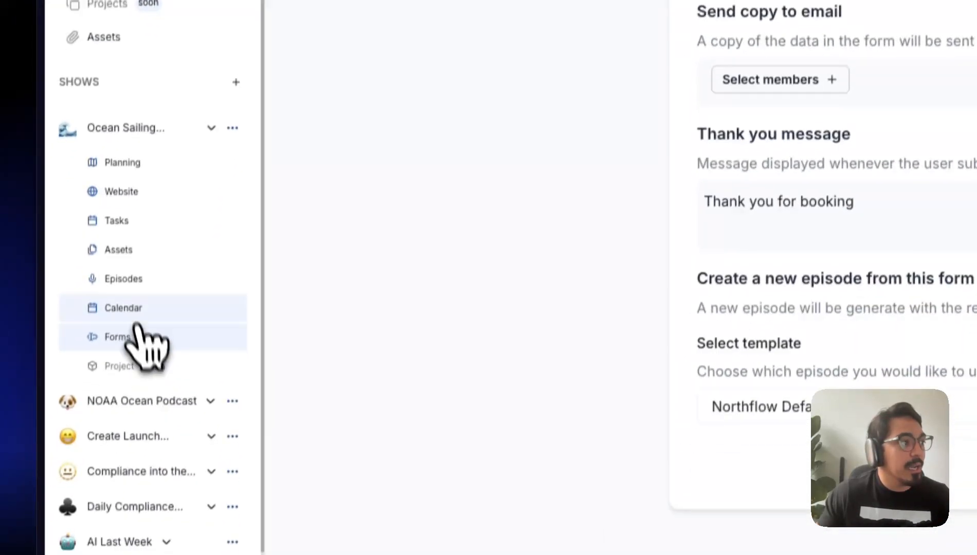
Copy the booking link of the show's guest interview calendar and open it in a new browser tab.
left_click(143, 307)
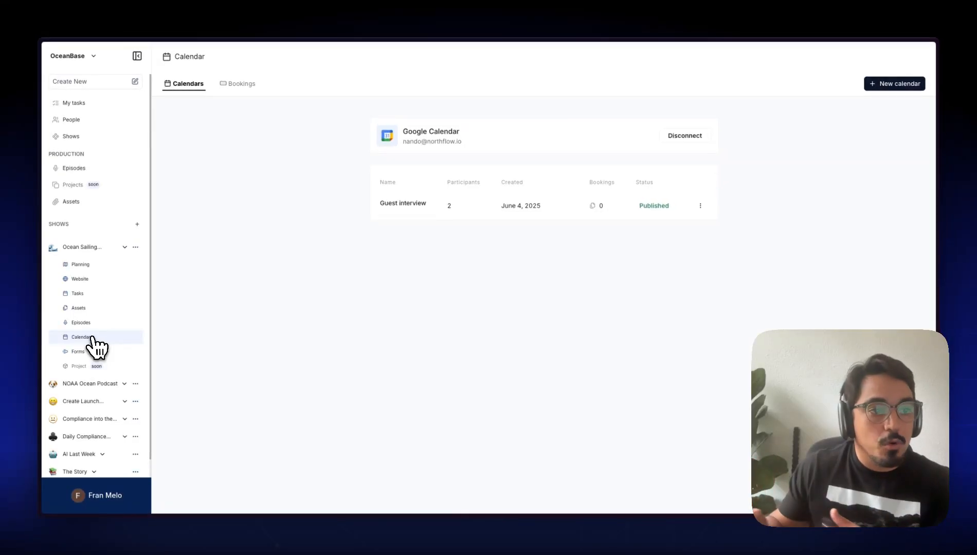
left_click(700, 206)
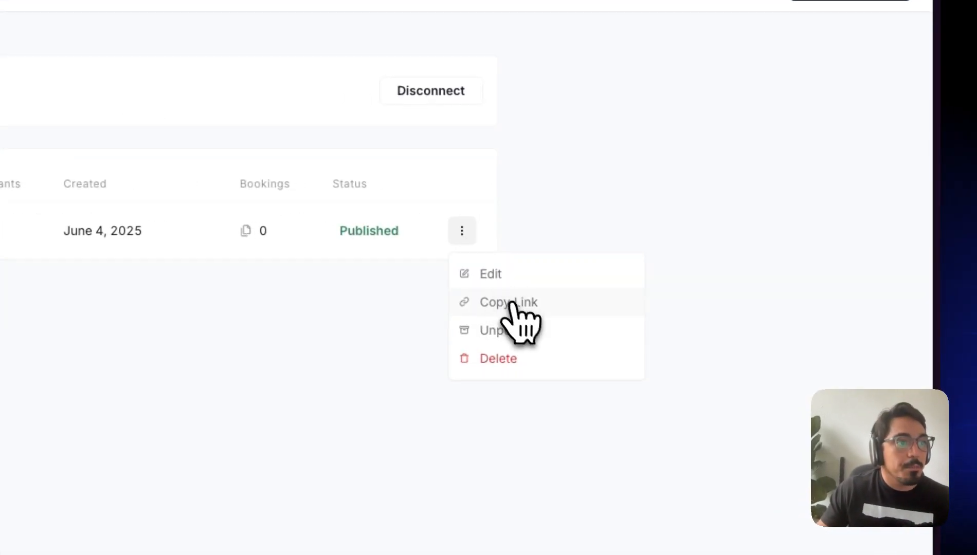
left_click(732, 246)
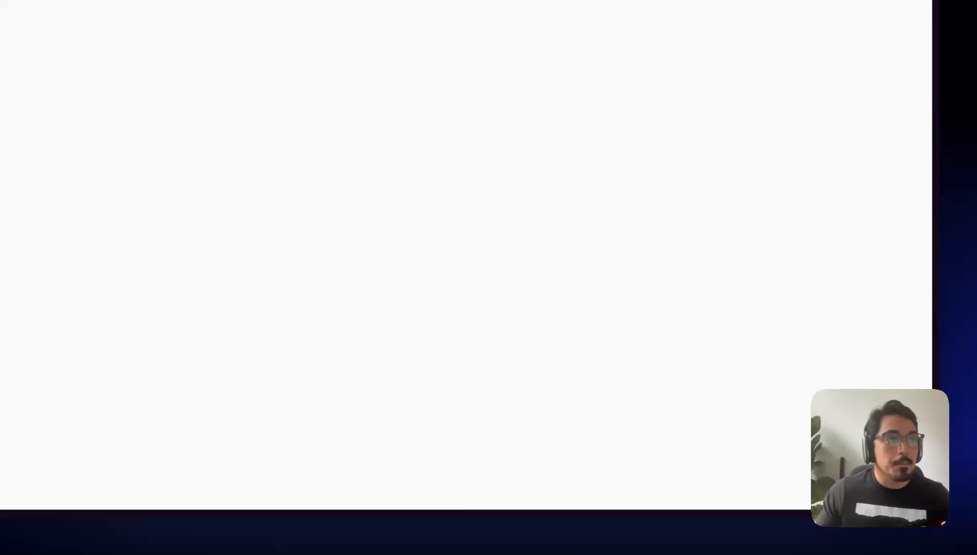
left_click(488, 265)
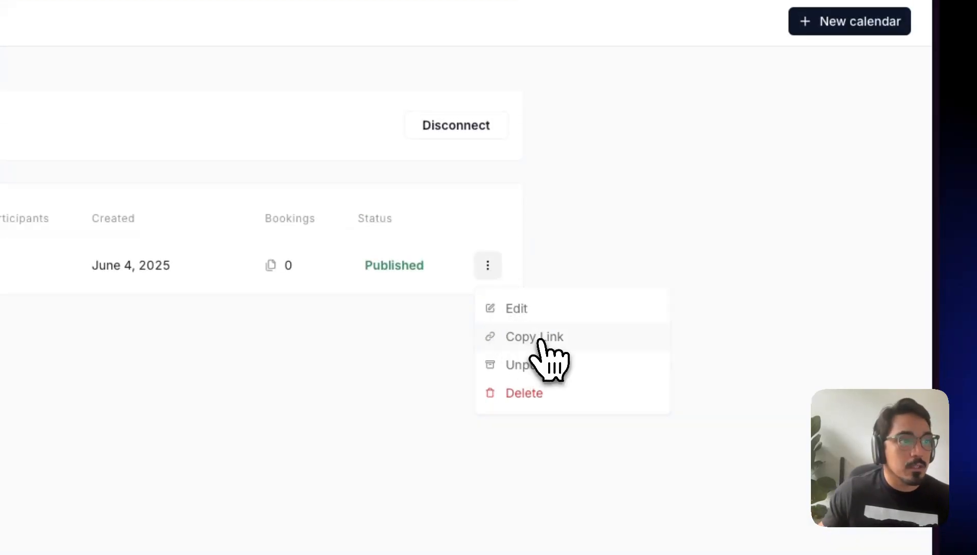
left_click(541, 340)
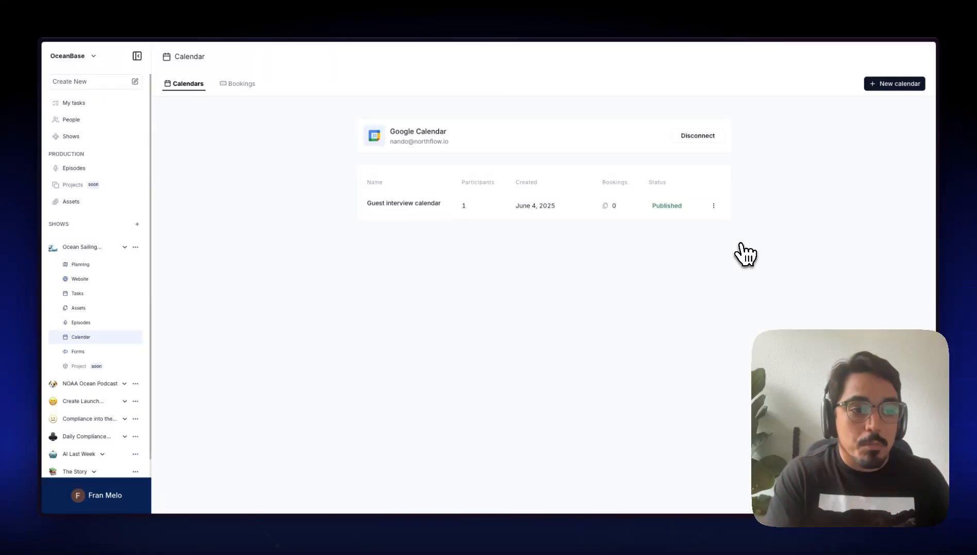
key("super+t")
key("super+v")
key("Return")
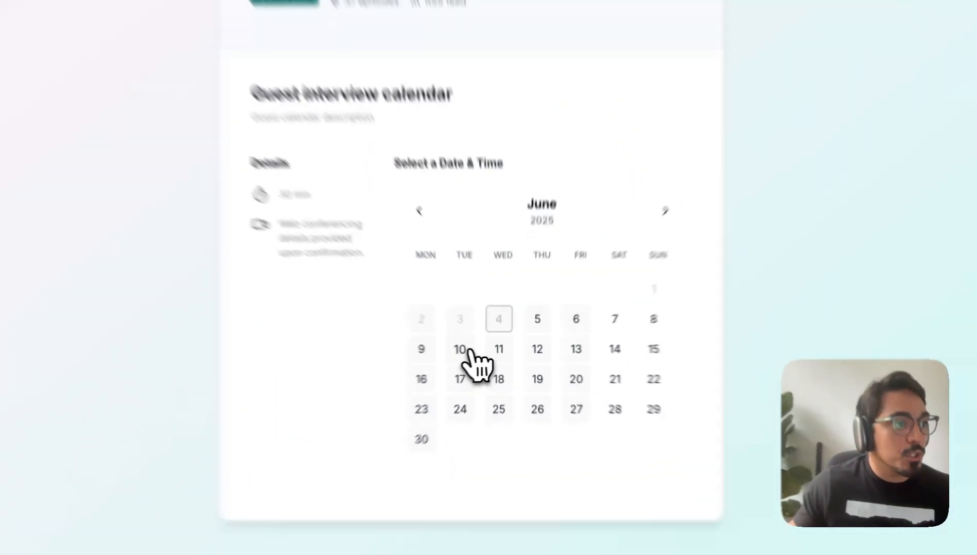
Choose Tuesday, June 10, 2025 at 9:30 AM as the interview slot on the booking page.
left_click(482, 353)
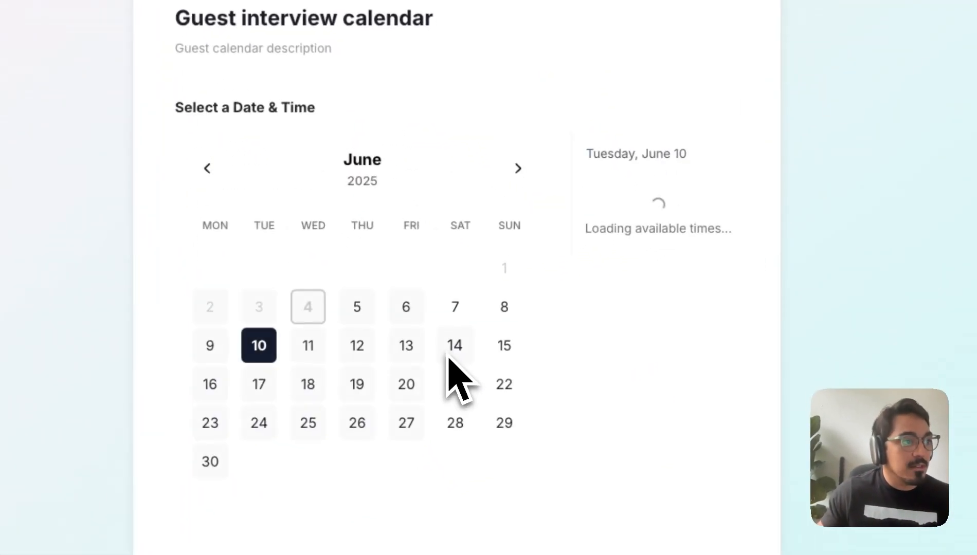
left_click(679, 257)
left_click(689, 279)
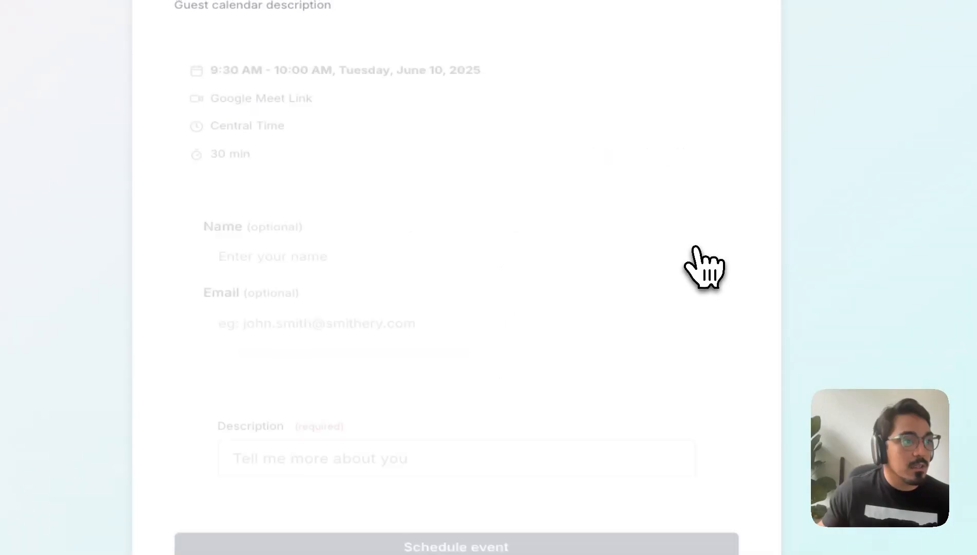
Fill in the guest's name and email, enter "Testing demo" as the description, and schedule the event.
scroll(514, 257, "down", 2)
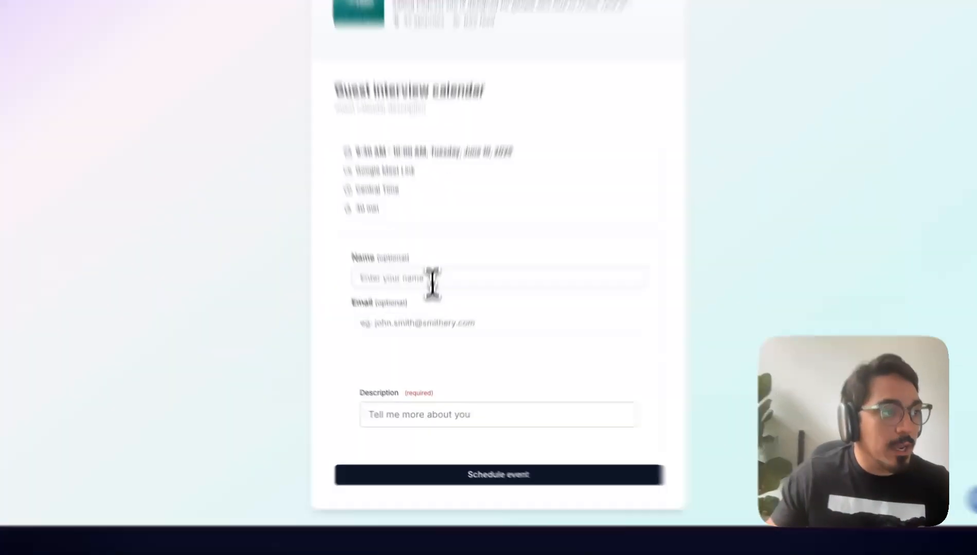
left_click(431, 302)
left_click(435, 353)
left_click(446, 240)
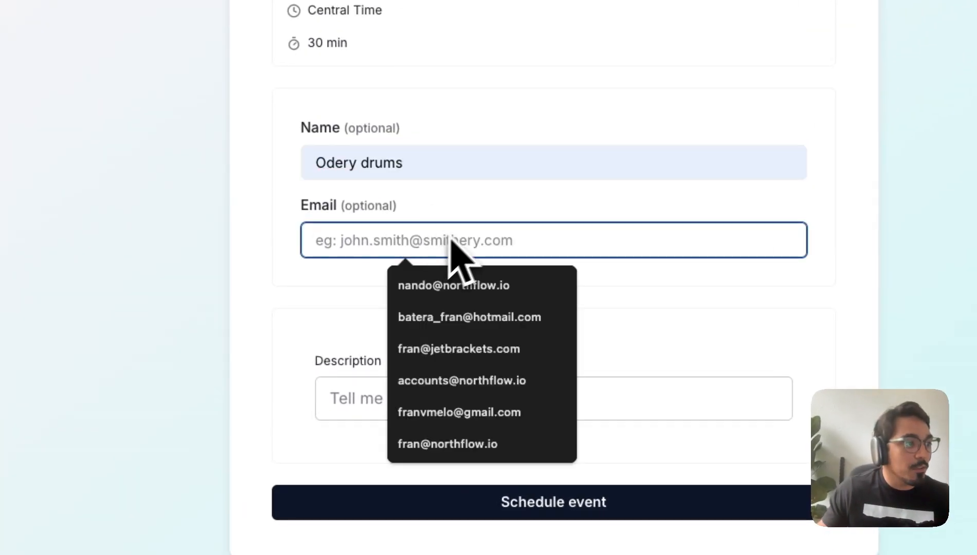
left_click(501, 316)
left_click(479, 389)
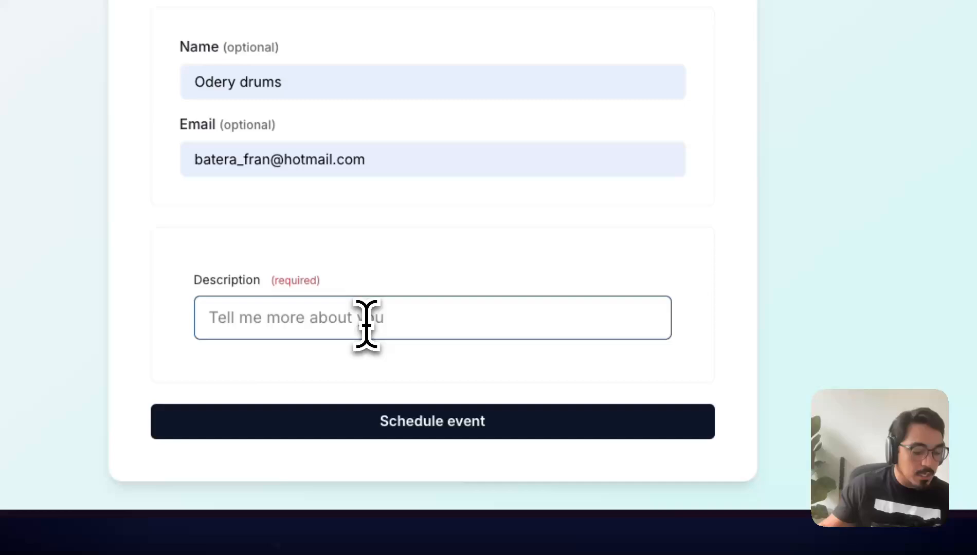
type("Testing demo")
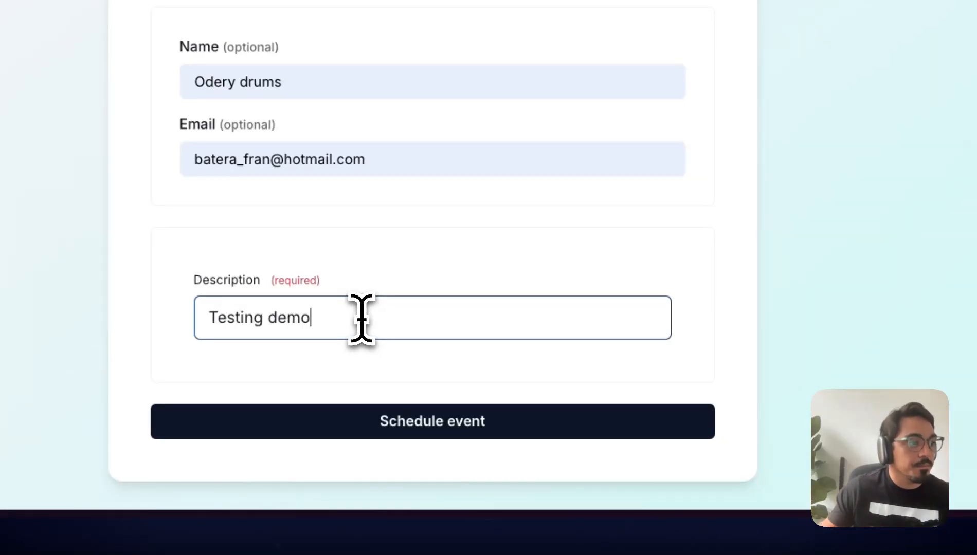
left_click(460, 422)
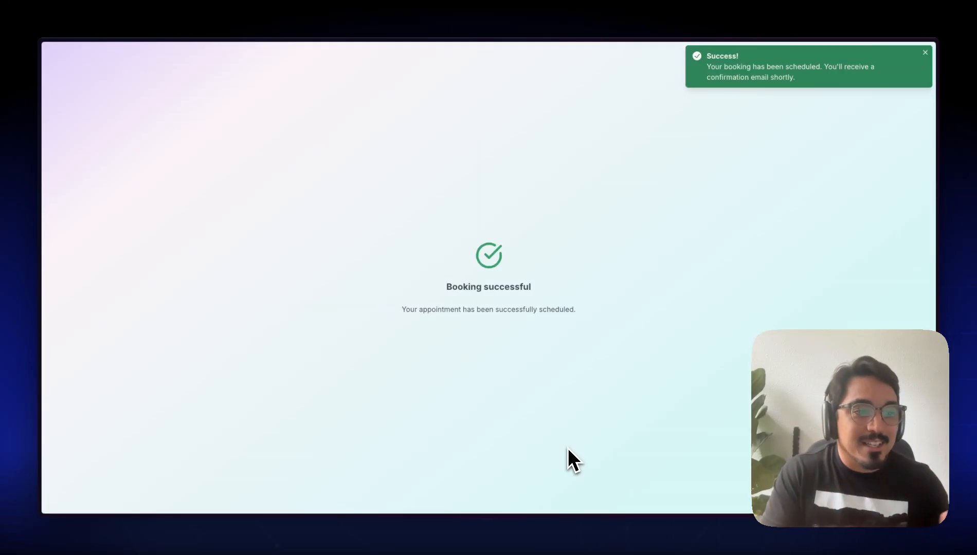
Return to the Northflow browser tab and open the "New Episode by Forms" episode of the Ocean Sailing Podcast.
mouse_move(24, 142)
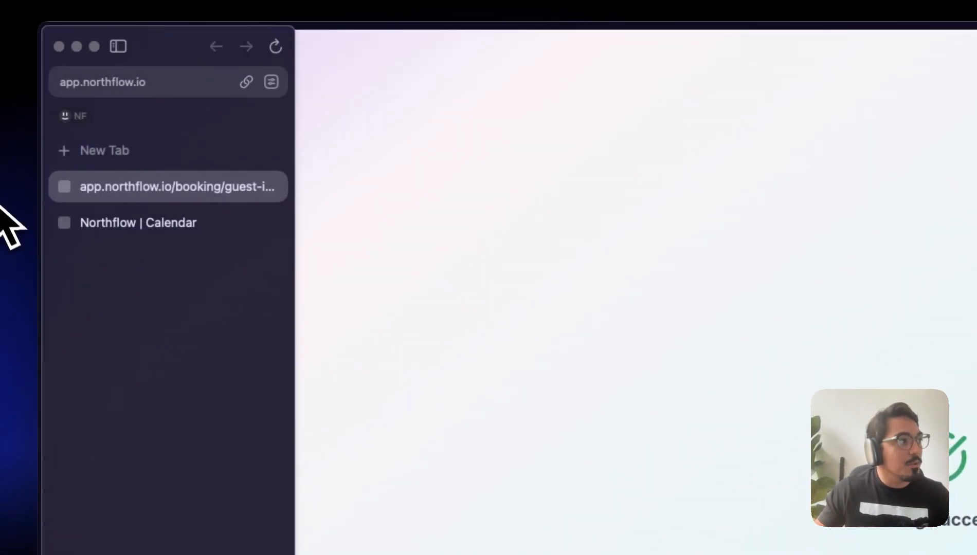
left_click(77, 145)
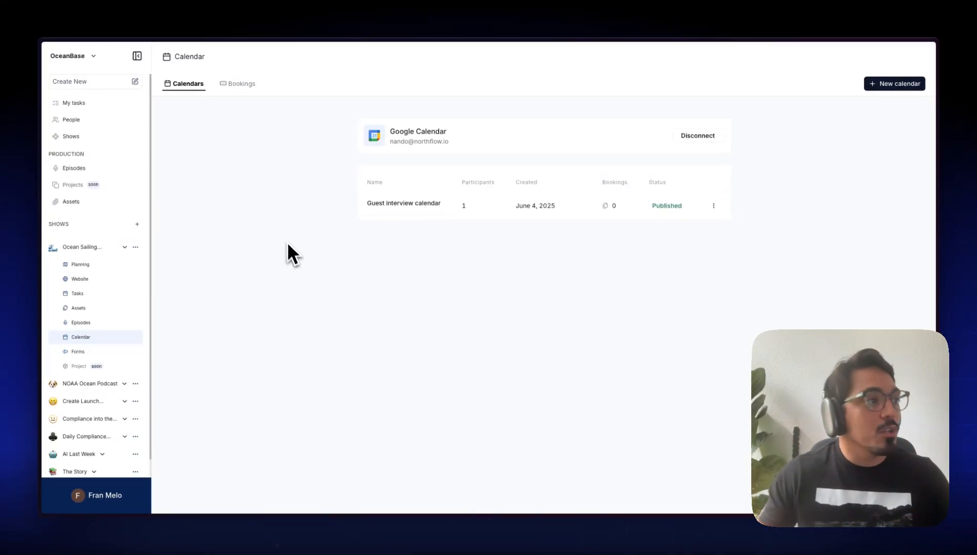
left_click(98, 323)
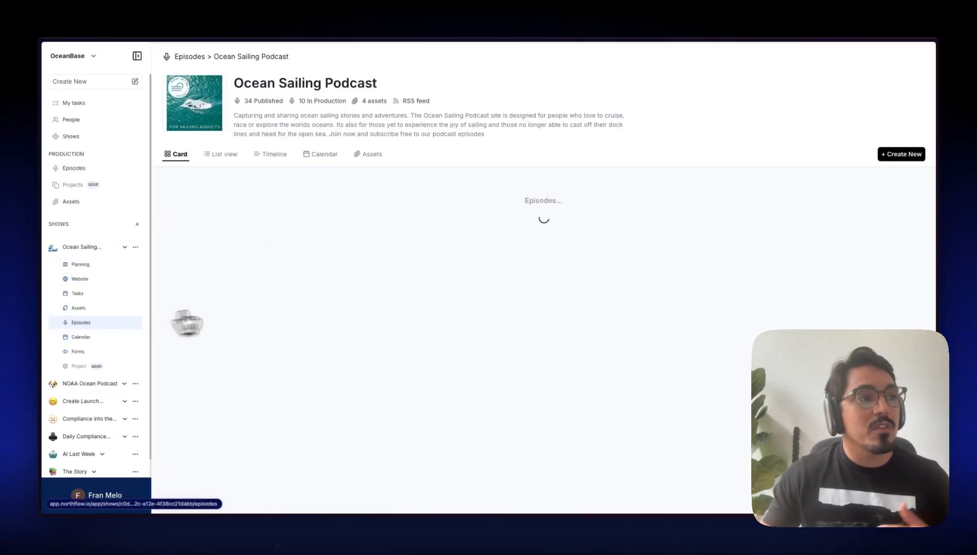
scroll(467, 321, "down", 3)
scroll(467, 321, "down", 2)
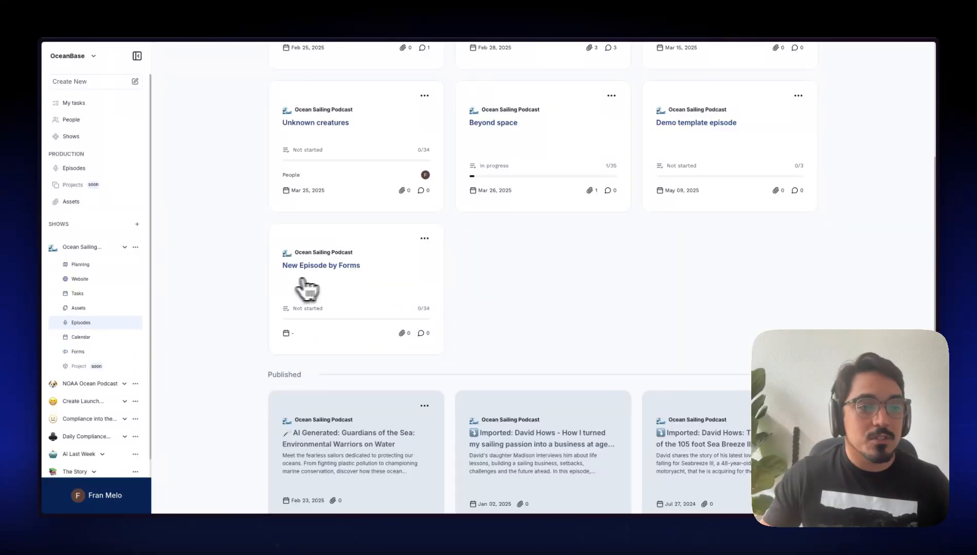
left_click(333, 267)
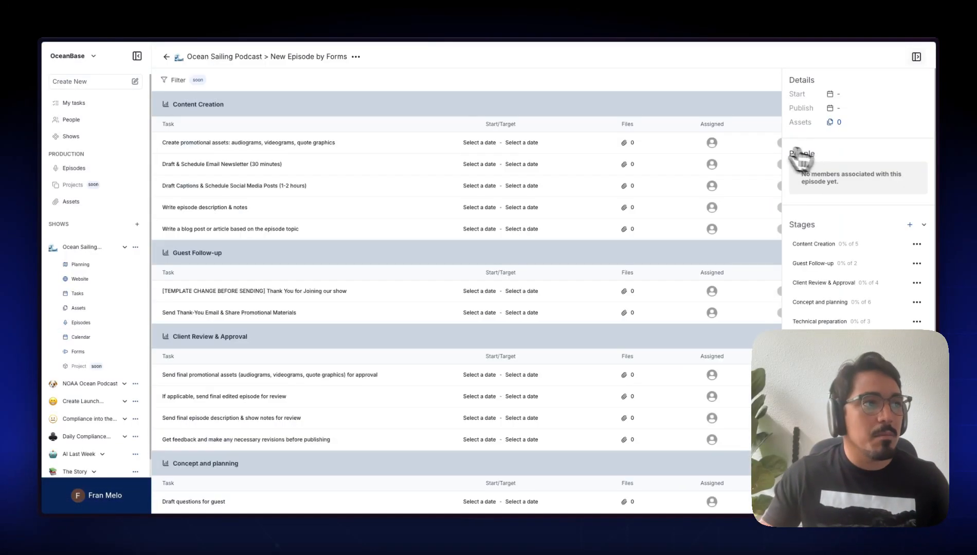
Hide the episode details, review the template tasks, and view the assignee options for the blog post task without assigning anyone.
left_click(916, 57)
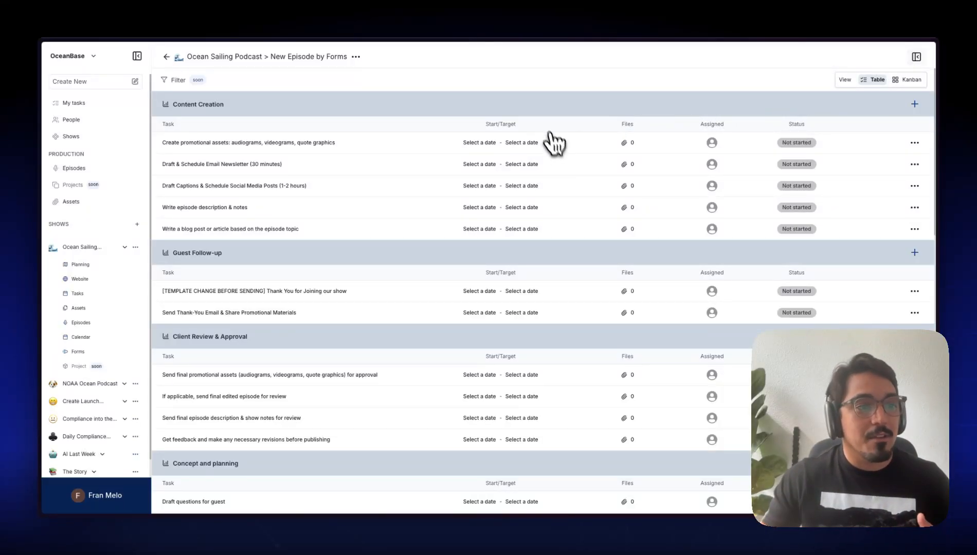
scroll(589, 218, "down", 12)
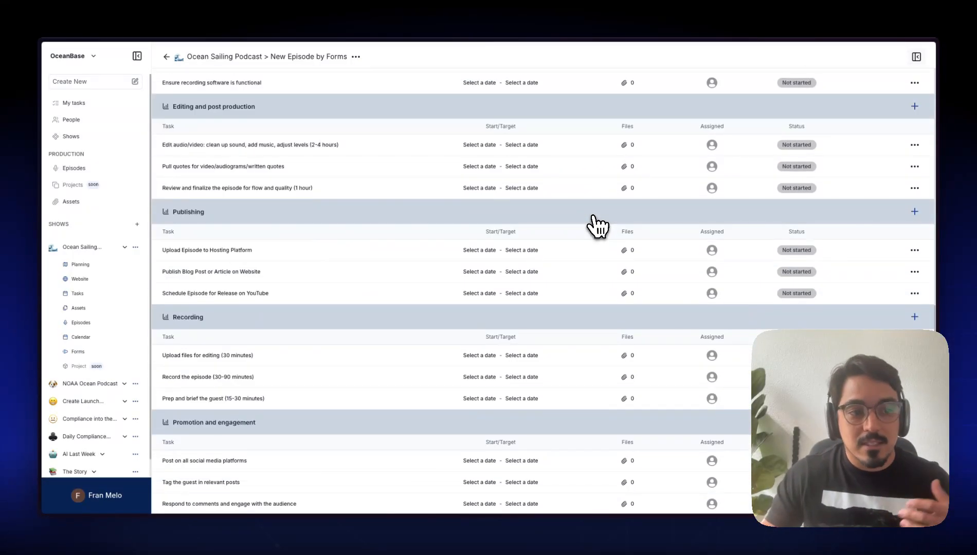
scroll(593, 224, "down", 2)
scroll(595, 225, "up", 15)
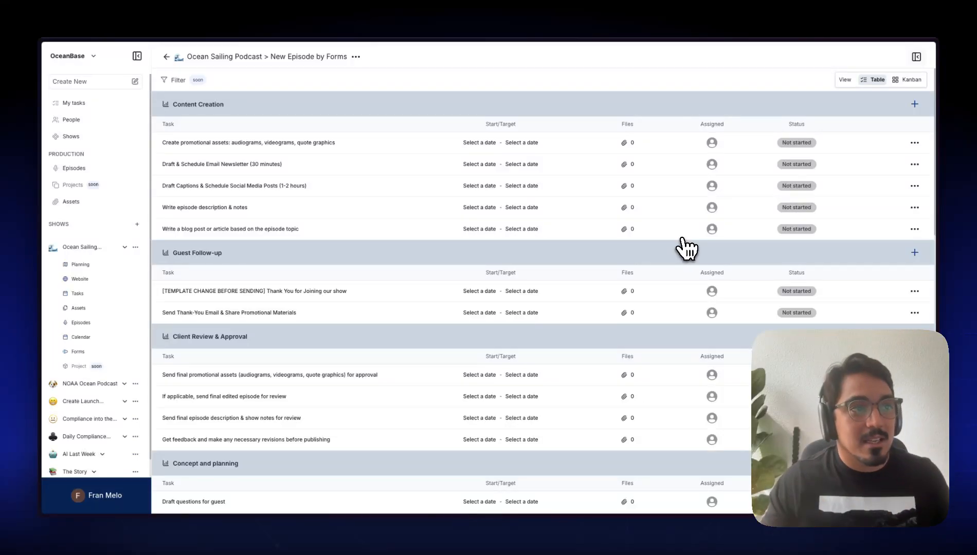
left_click(715, 230)
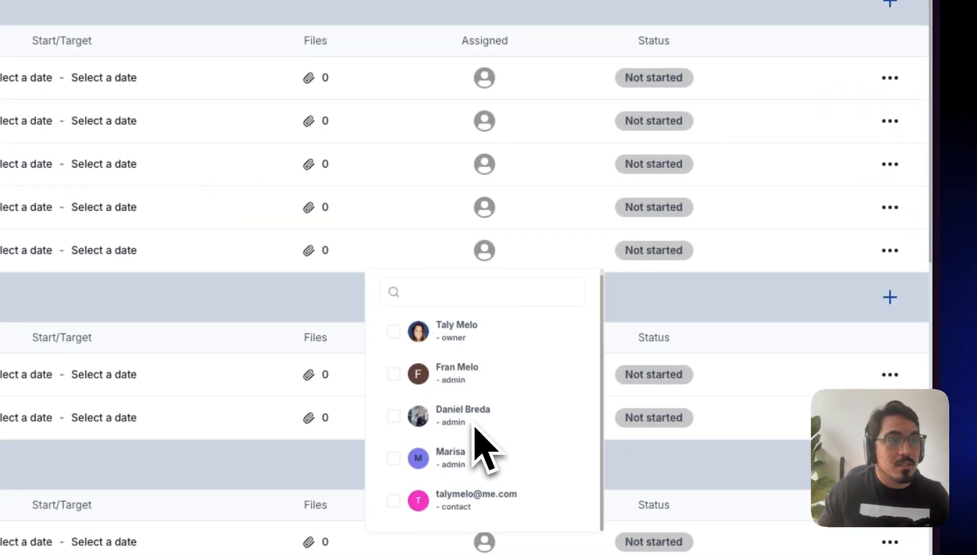
left_click(555, 77)
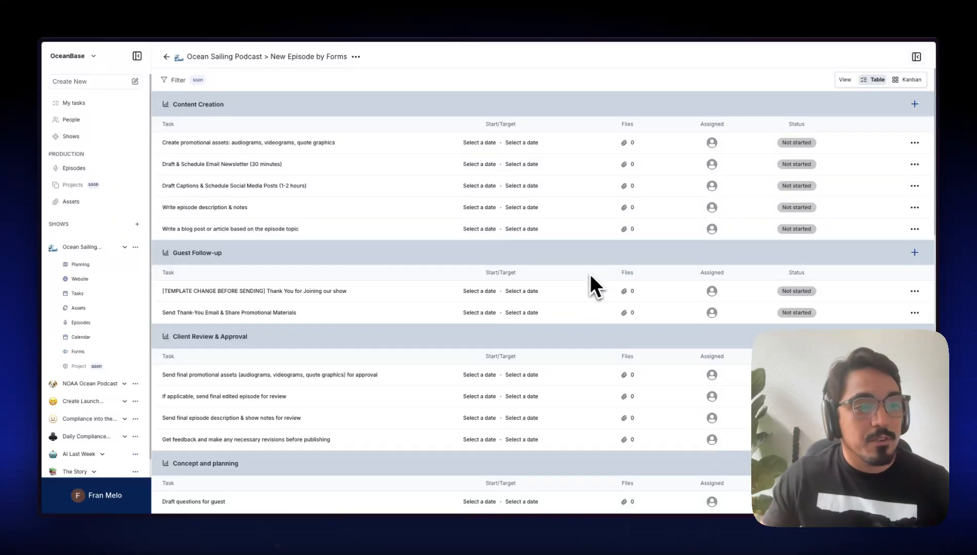
View the event details of the scheduled booking for the Guest interview calendar, including the submitted description, and close them.
left_click(82, 338)
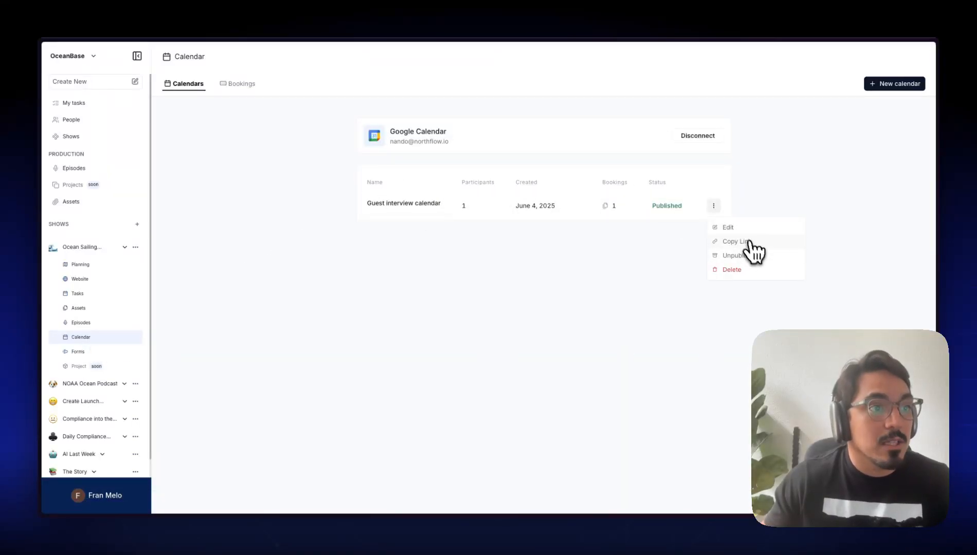
left_click(740, 227)
left_click(748, 182)
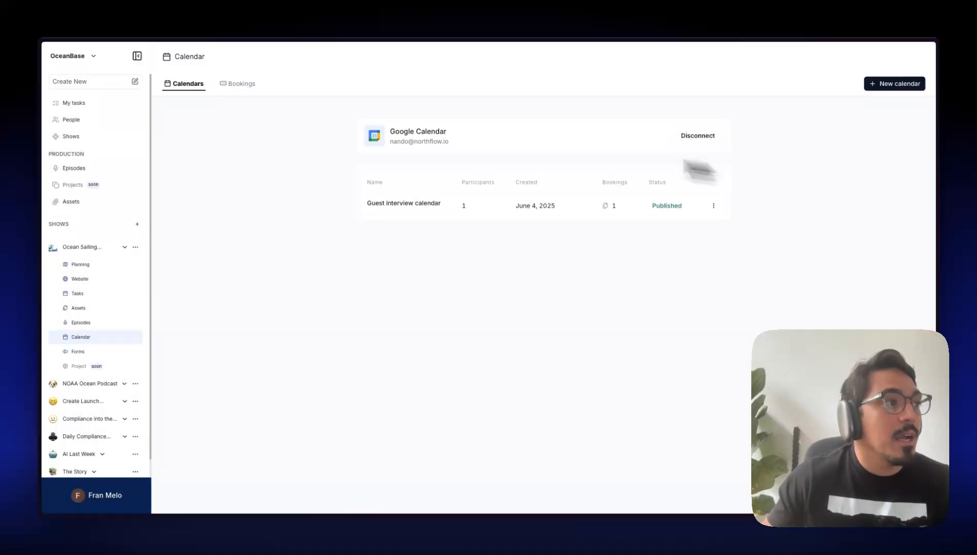
left_click(251, 85)
left_click(232, 179)
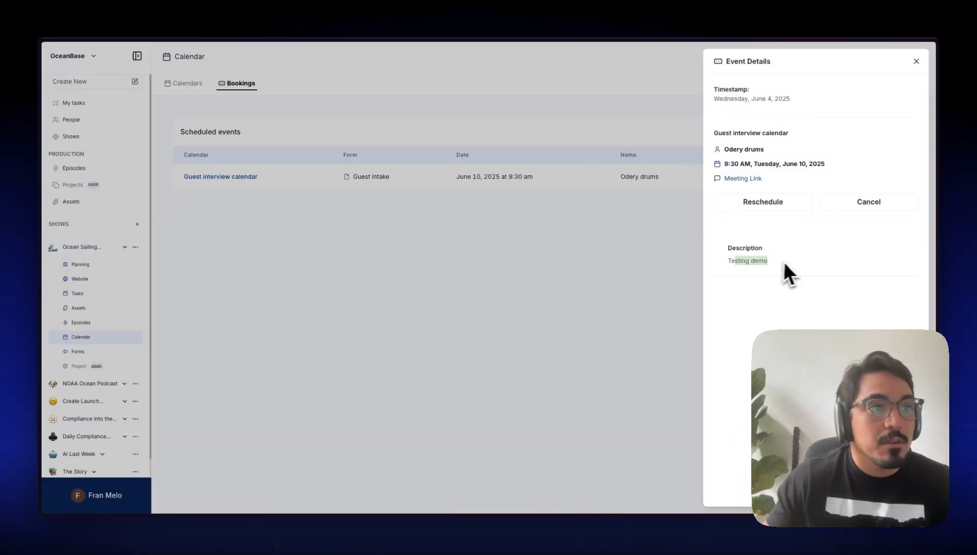
left_click(917, 61)
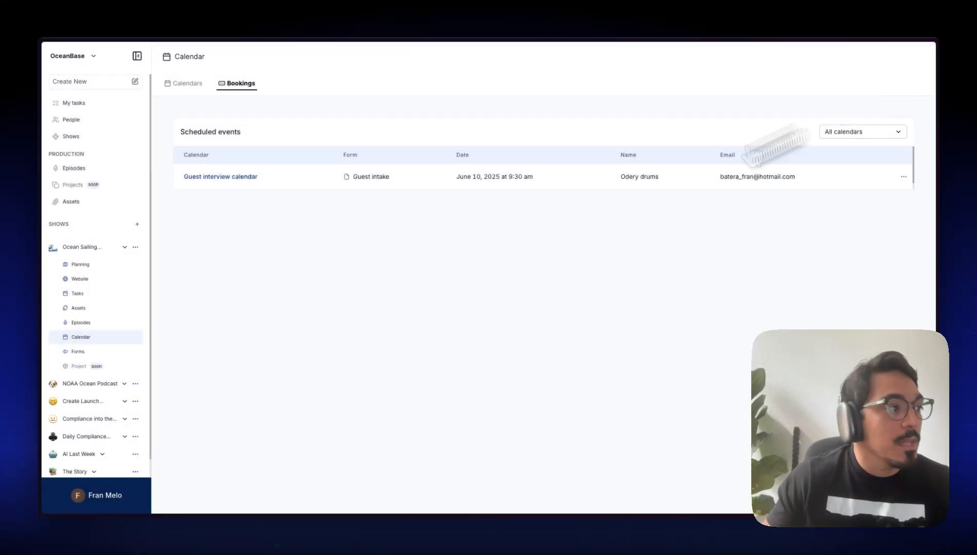
View the submitted response of the Guest intake form and close its details.
left_click(82, 353)
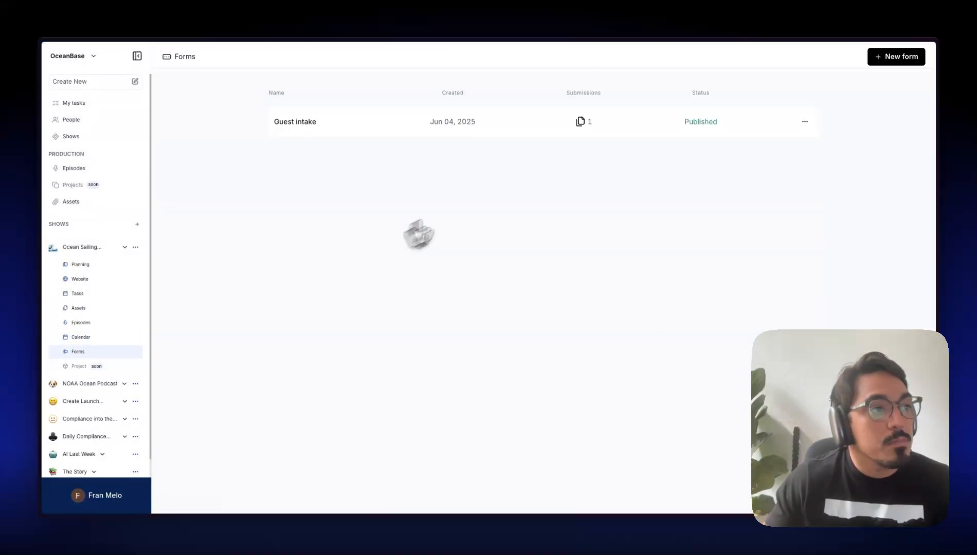
left_click(805, 122)
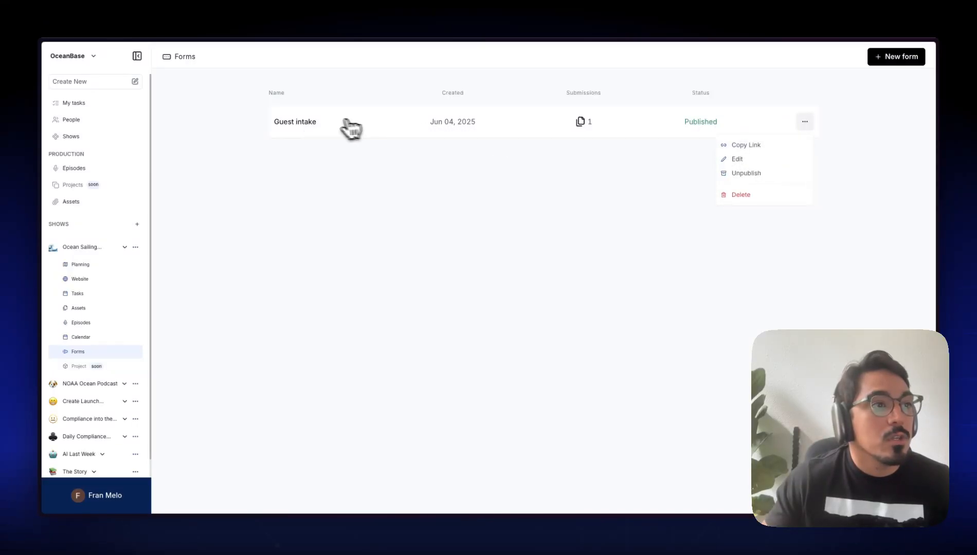
left_click(345, 123)
left_click(805, 121)
left_click(768, 158)
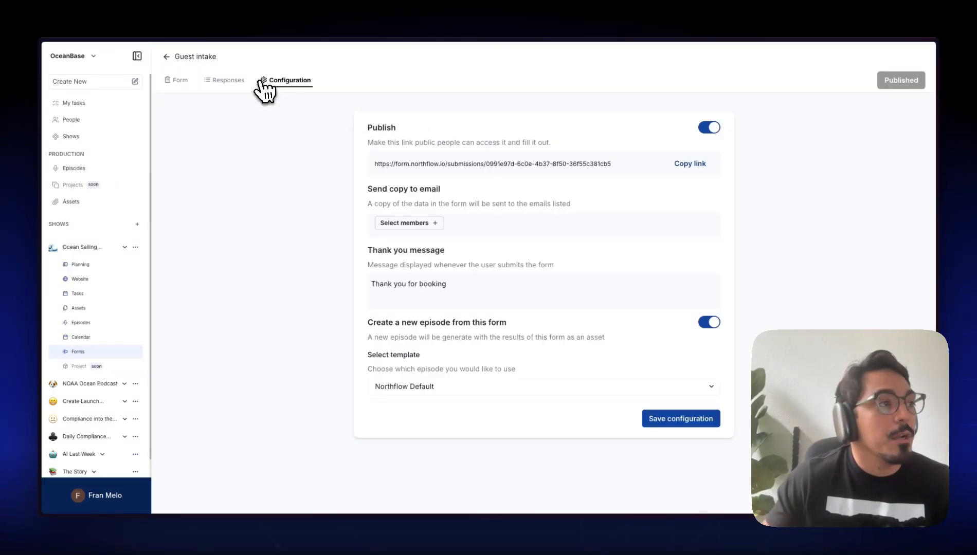
left_click(224, 87)
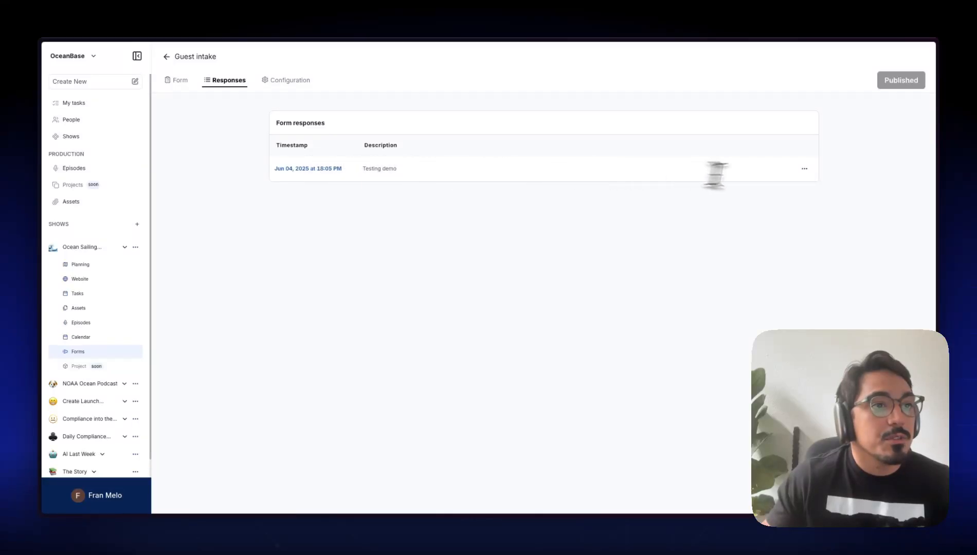
left_click(805, 174)
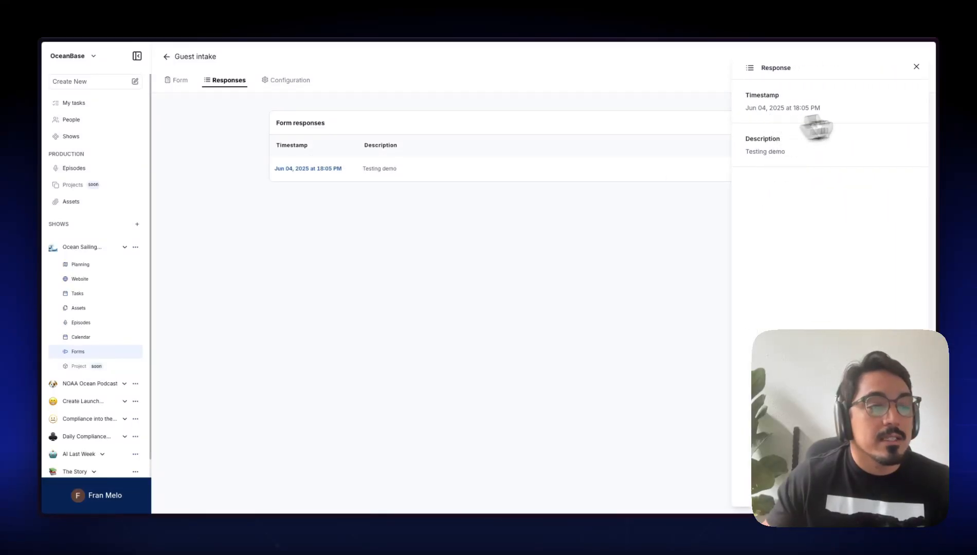
left_click(916, 67)
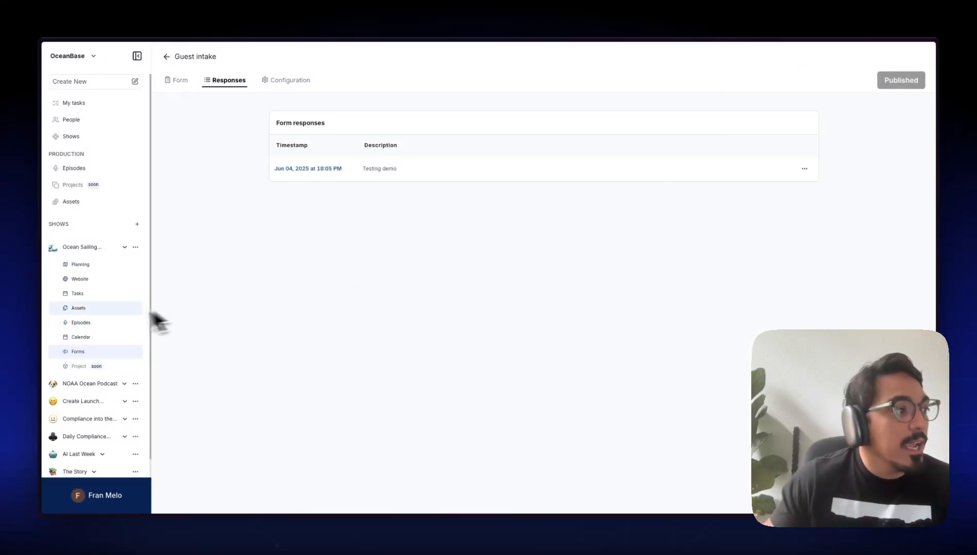
Reopen the "New Episode by Forms" episode from the show's episodes and hide its details to view the full task table.
left_click(82, 322)
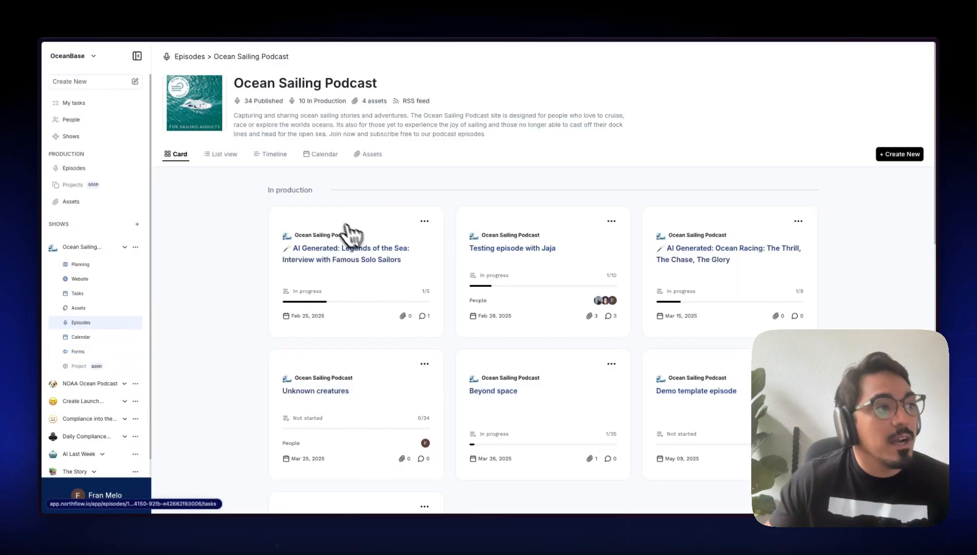
scroll(360, 262, "down", 3)
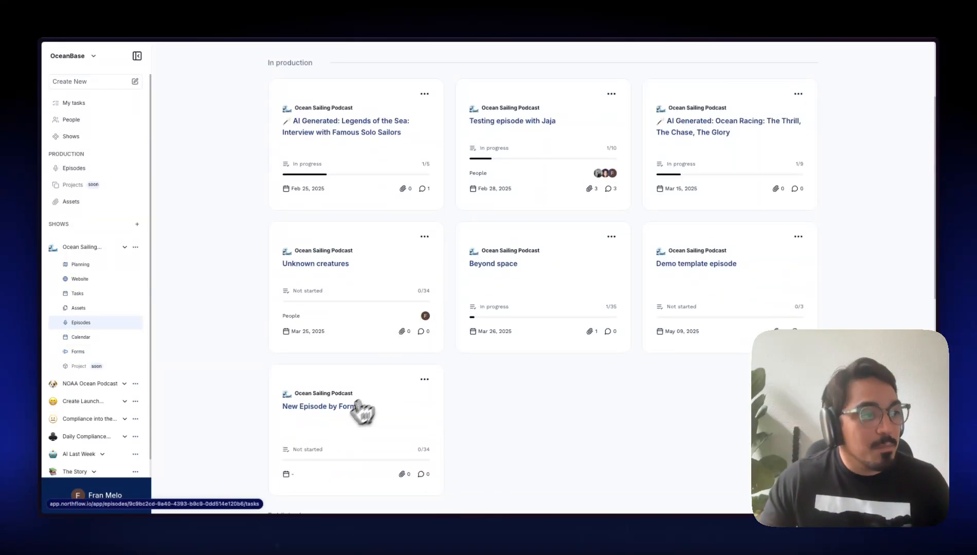
left_click(393, 419)
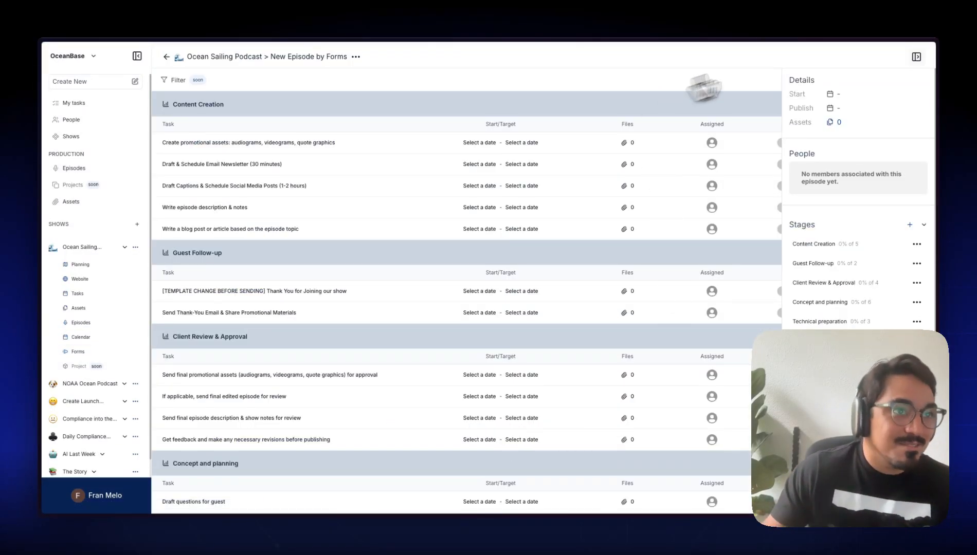
left_click(915, 57)
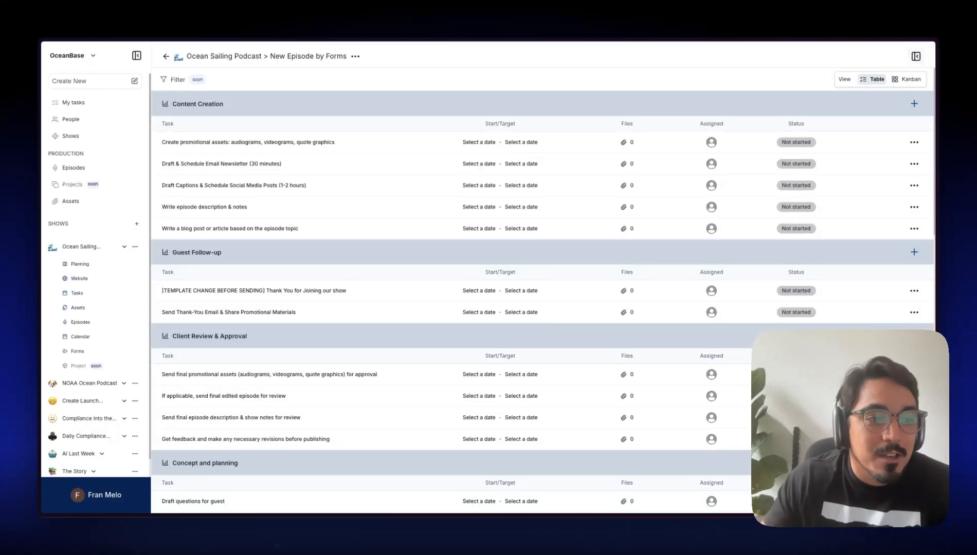